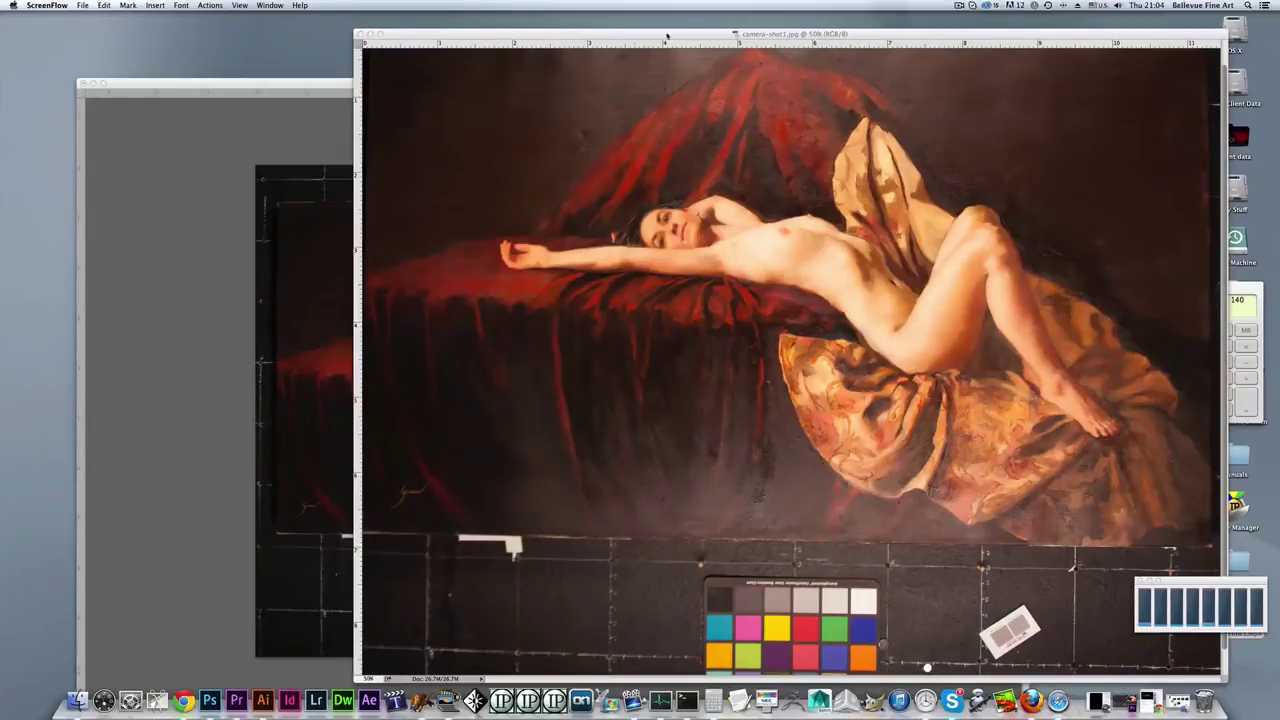
Zoom camera-shot1.jpg to 33.3% and resize and position its window around the photo.
left_click_drag(669, 41, 369, 55)
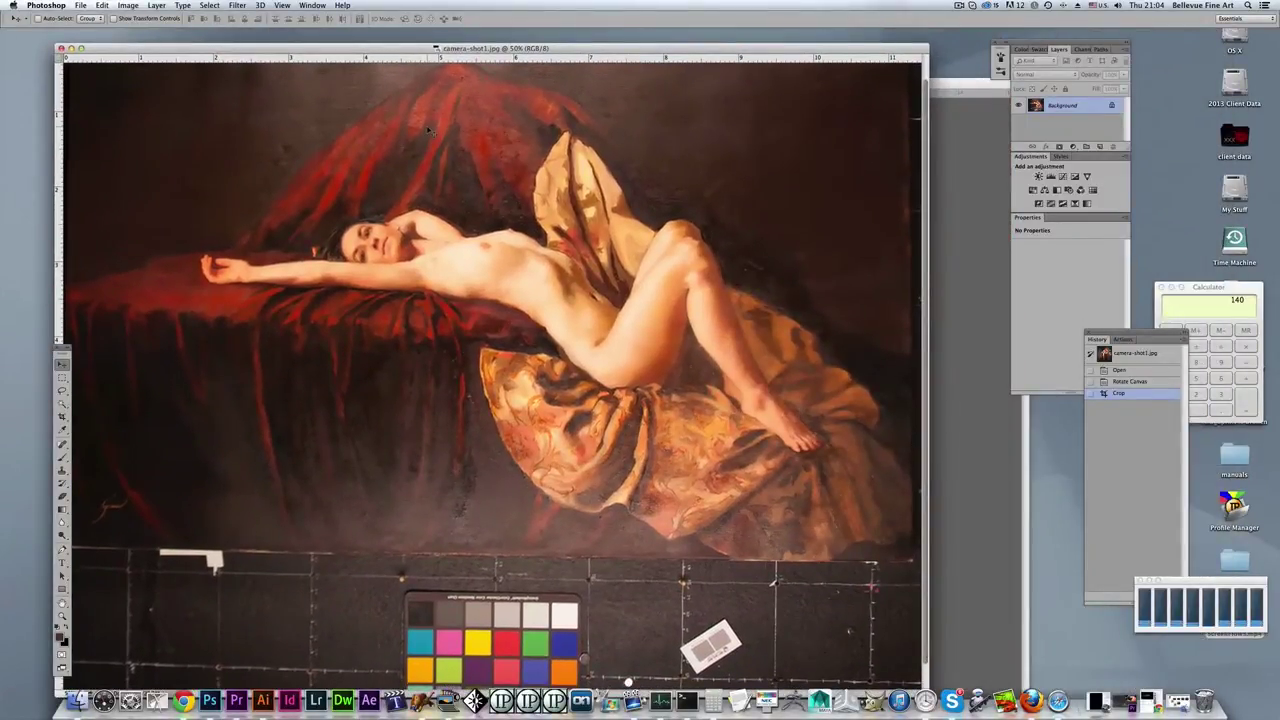
key("super+minus")
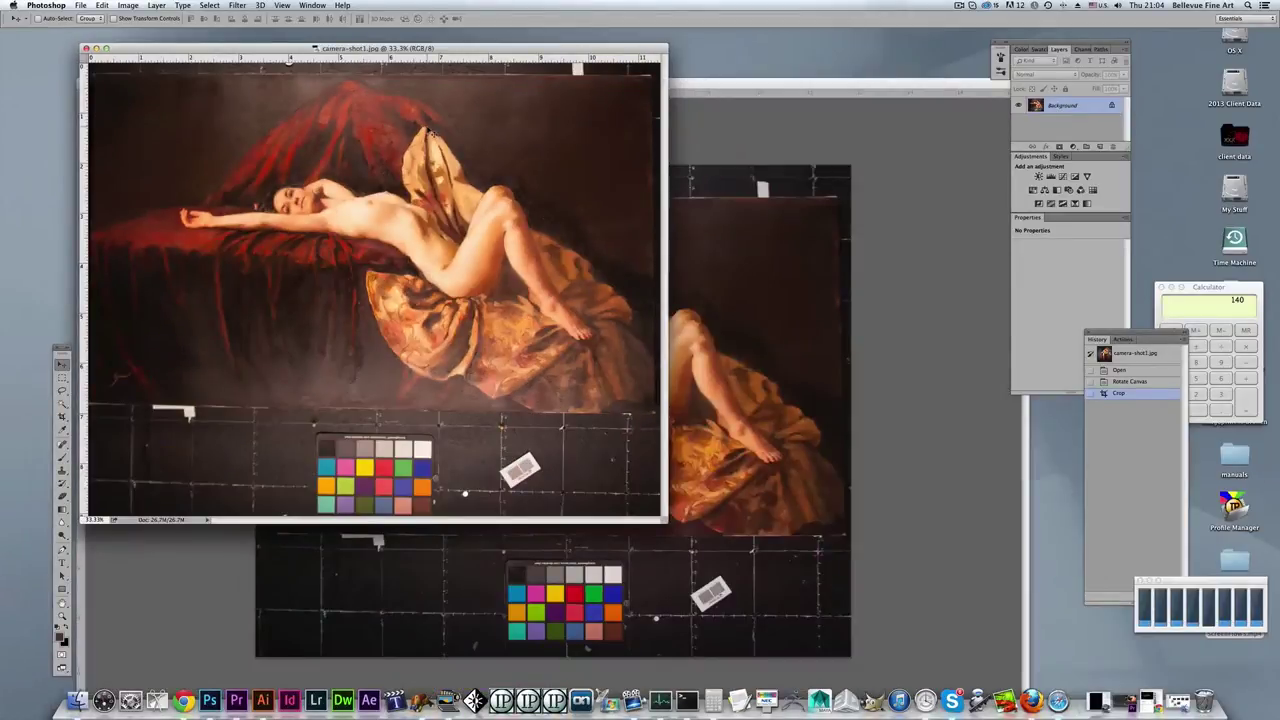
left_click_drag(338, 52, 325, 63)
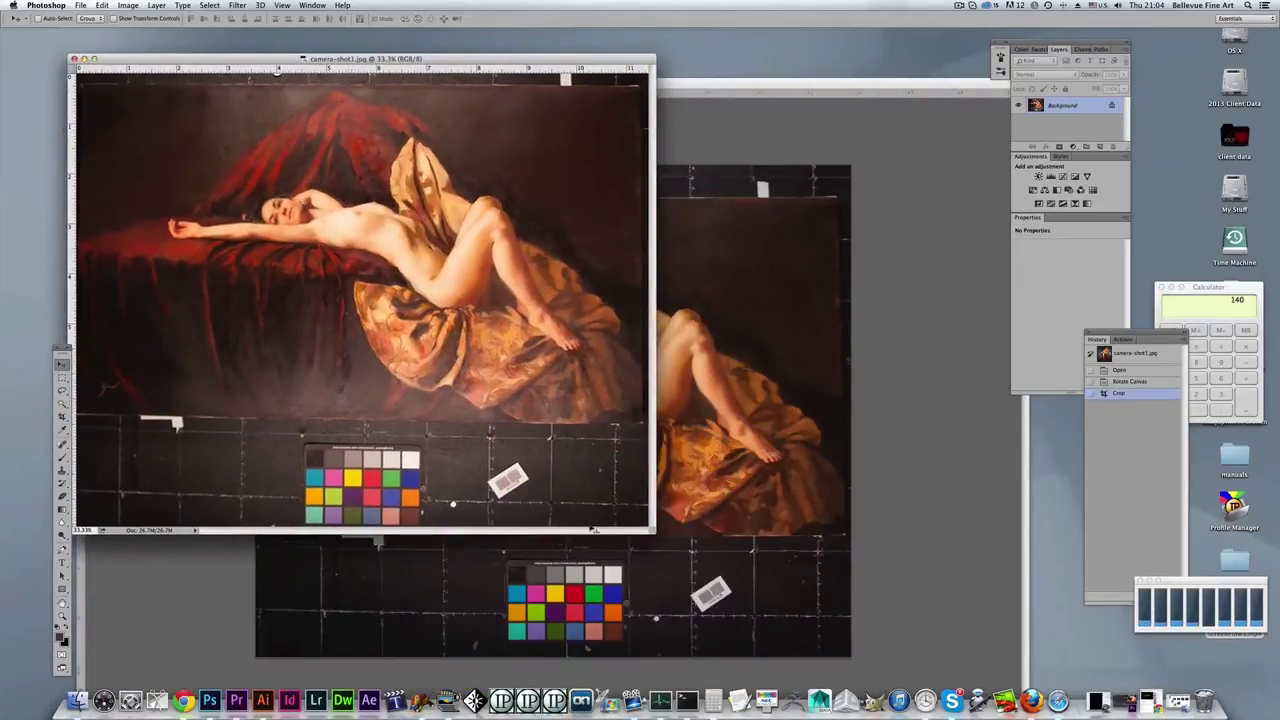
left_click_drag(650, 532, 852, 632)
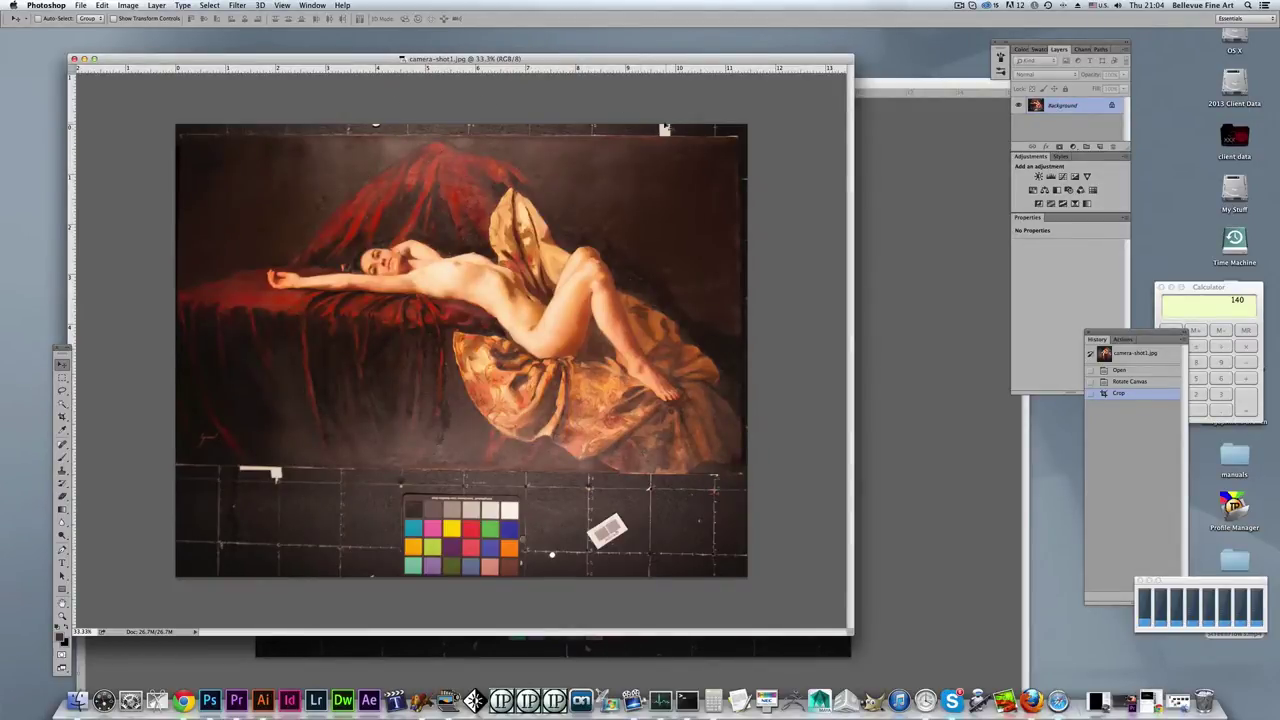
left_click_drag(569, 61, 627, 61)
left_click_drag(433, 59, 382, 116)
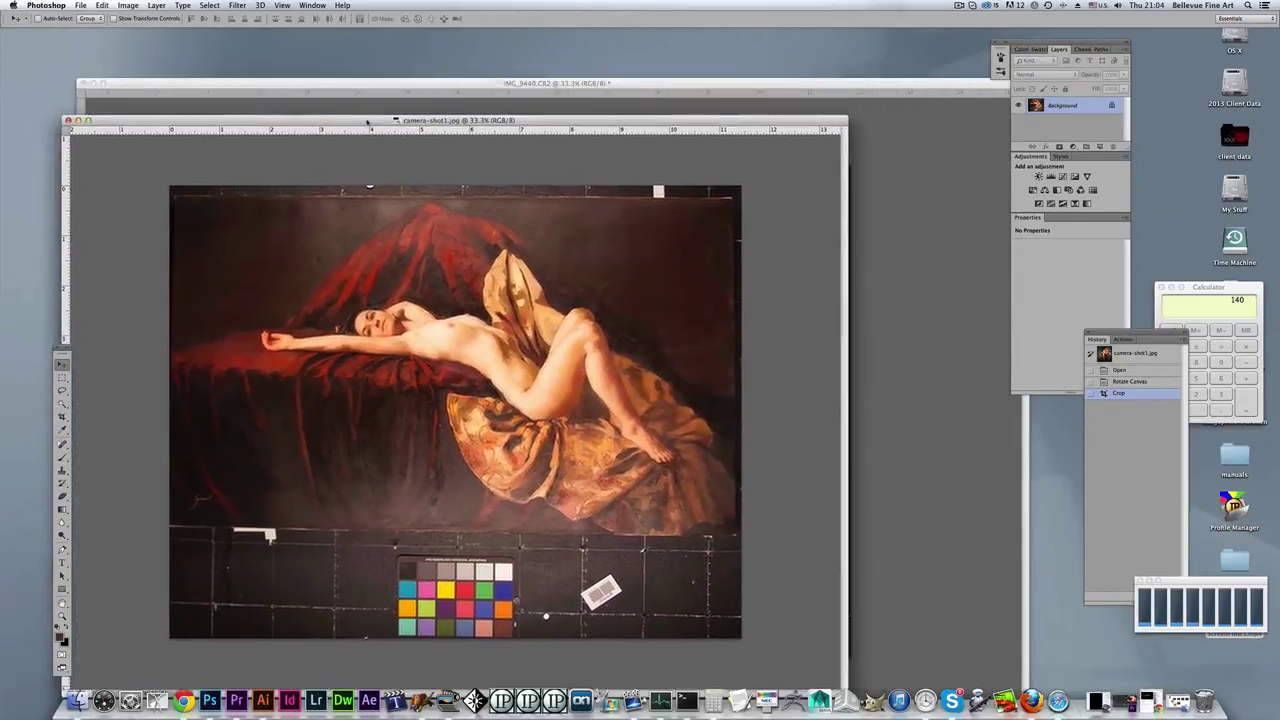
Position the IMG_9440.CR2 window beside camera-shot1.jpg, switching between the two to compare.
left_click(397, 86)
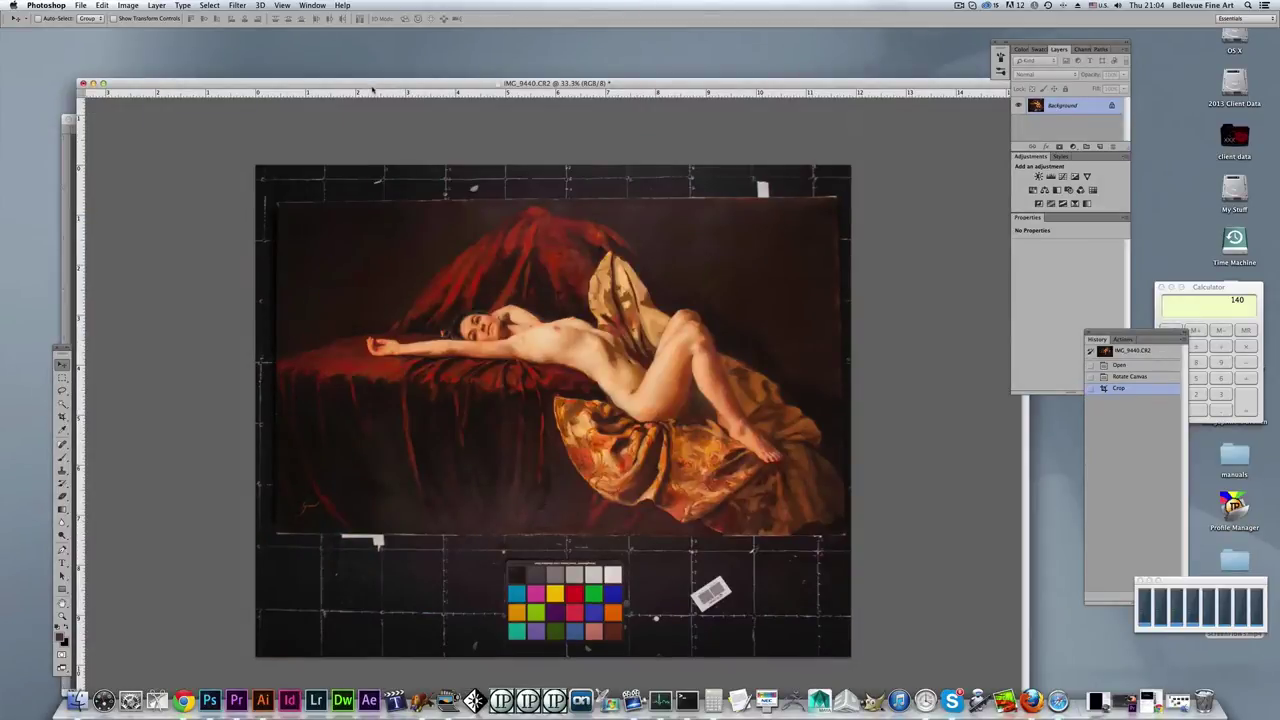
left_click_drag(372, 89, 491, 47)
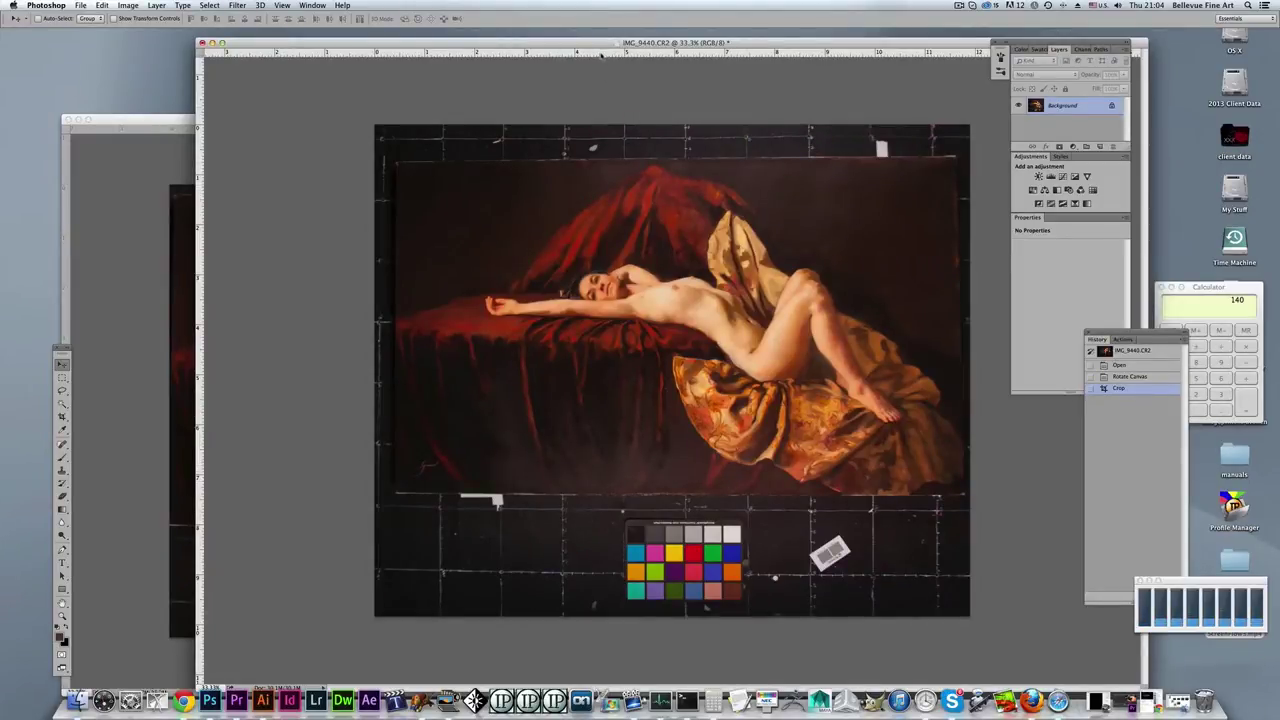
mouse_move(594, 47)
left_mouse_down()
mouse_move(652, 65)
mouse_move(931, 85)
mouse_move(612, 50)
left_mouse_up()
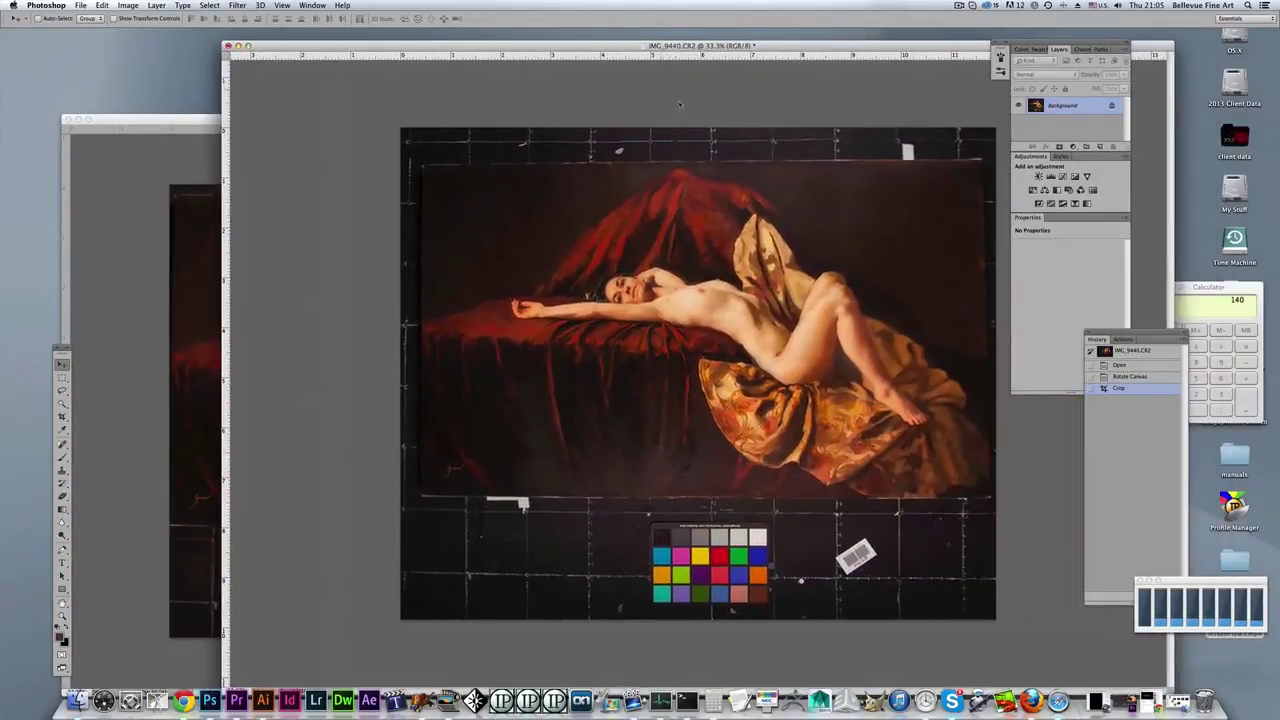
left_click(190, 121)
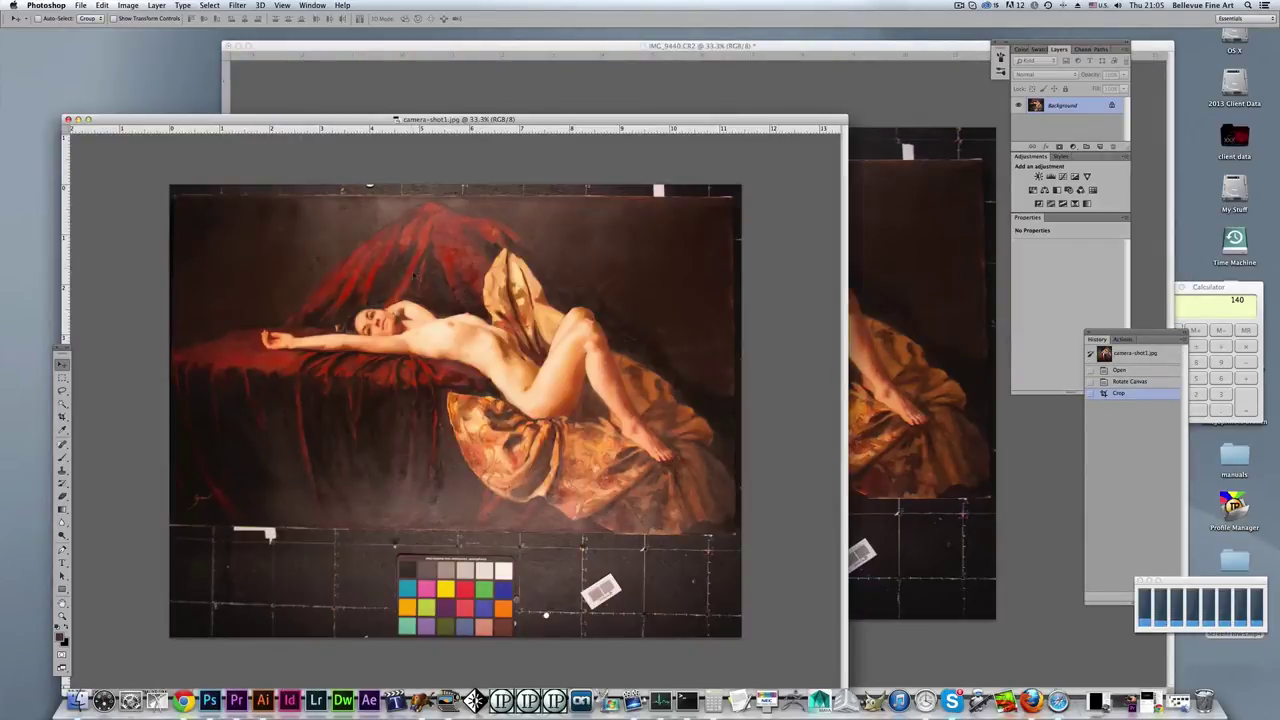
left_click(505, 47)
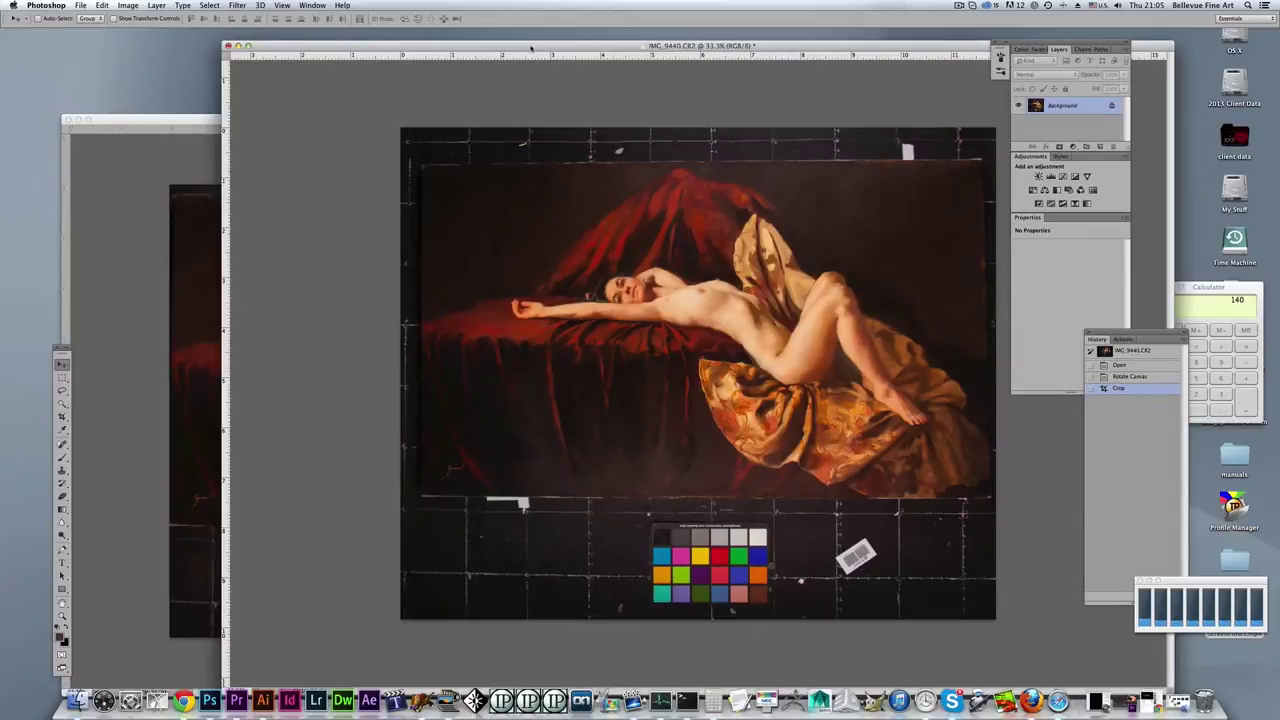
left_click_drag(531, 47, 362, 31)
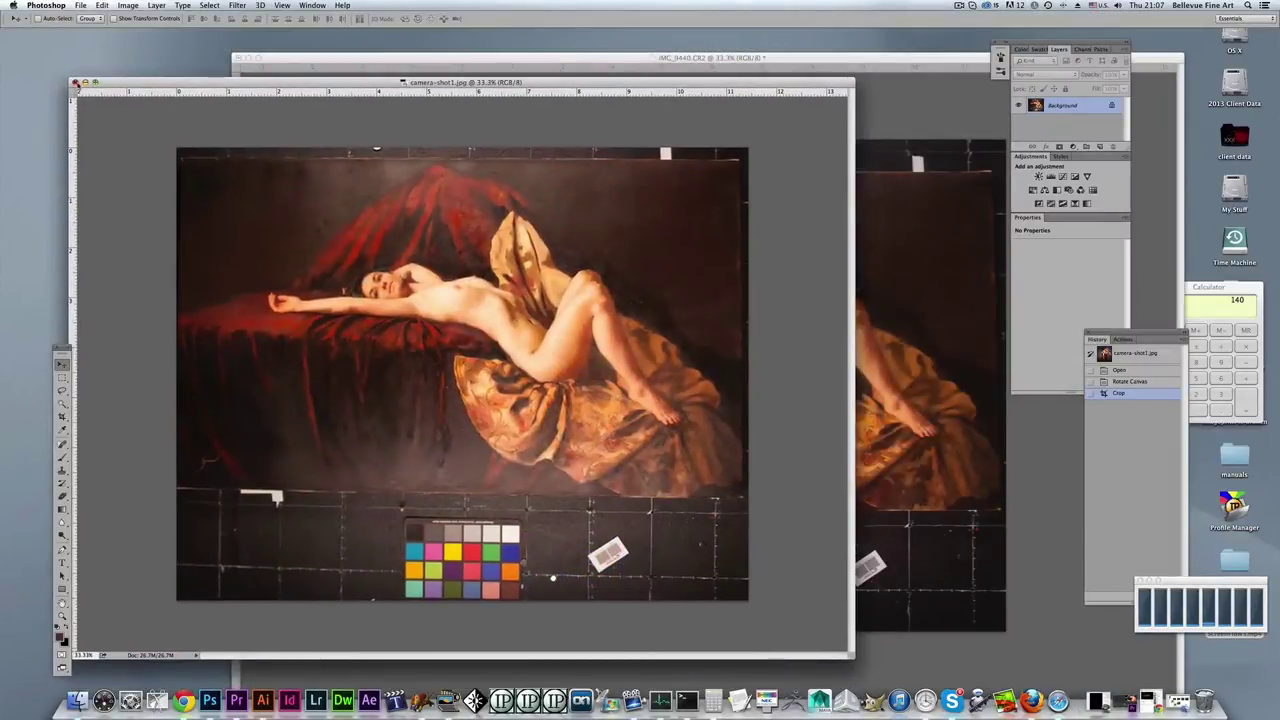
Close camera-shot1.jpg and fit the IMG_9440.CR2 window to the workspace.
left_click(73, 82)
double_click(510, 56)
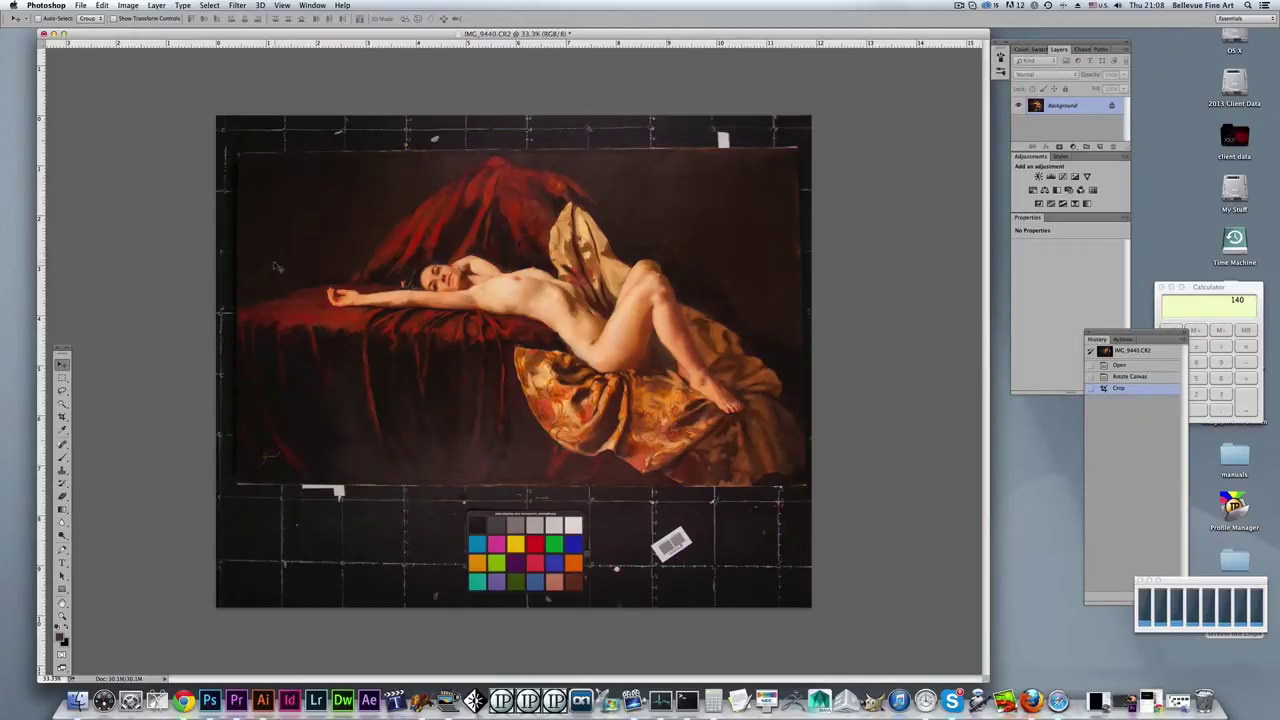
In Curves (Cmd+M), set the grey point from the colour checker's grey patch.
key("super+m")
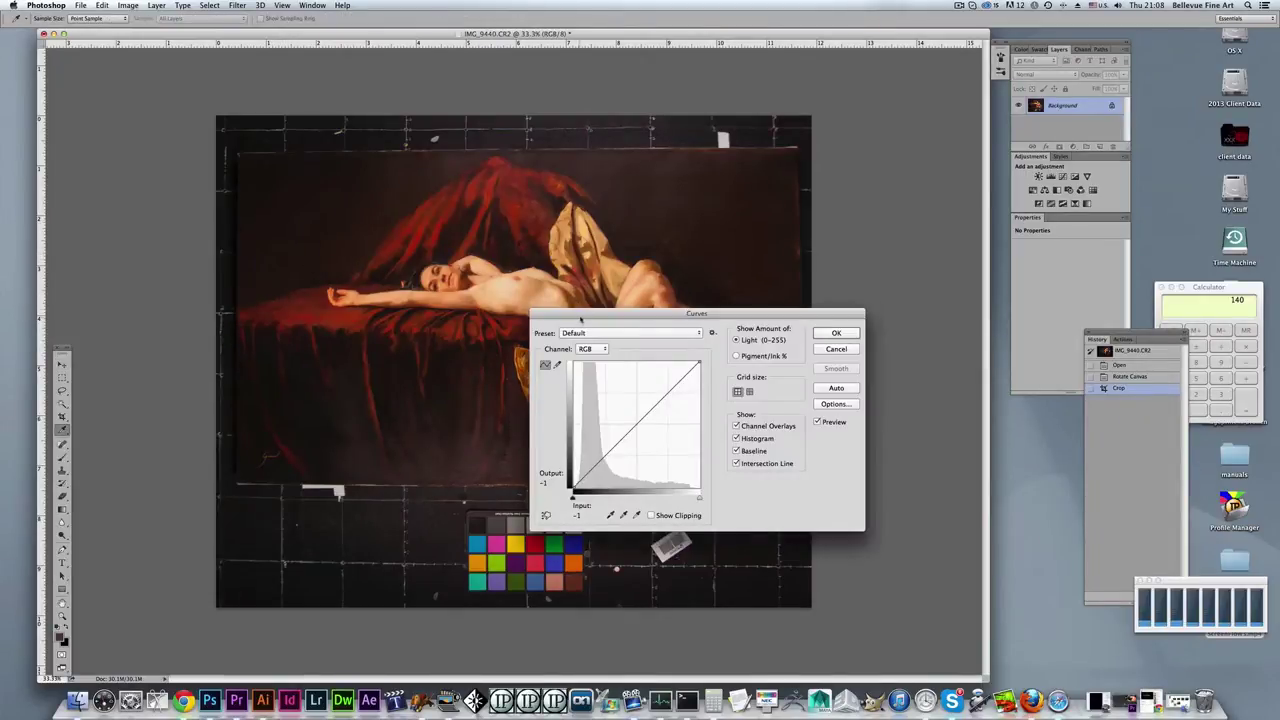
left_click_drag(581, 320, 691, 96)
left_click(733, 291)
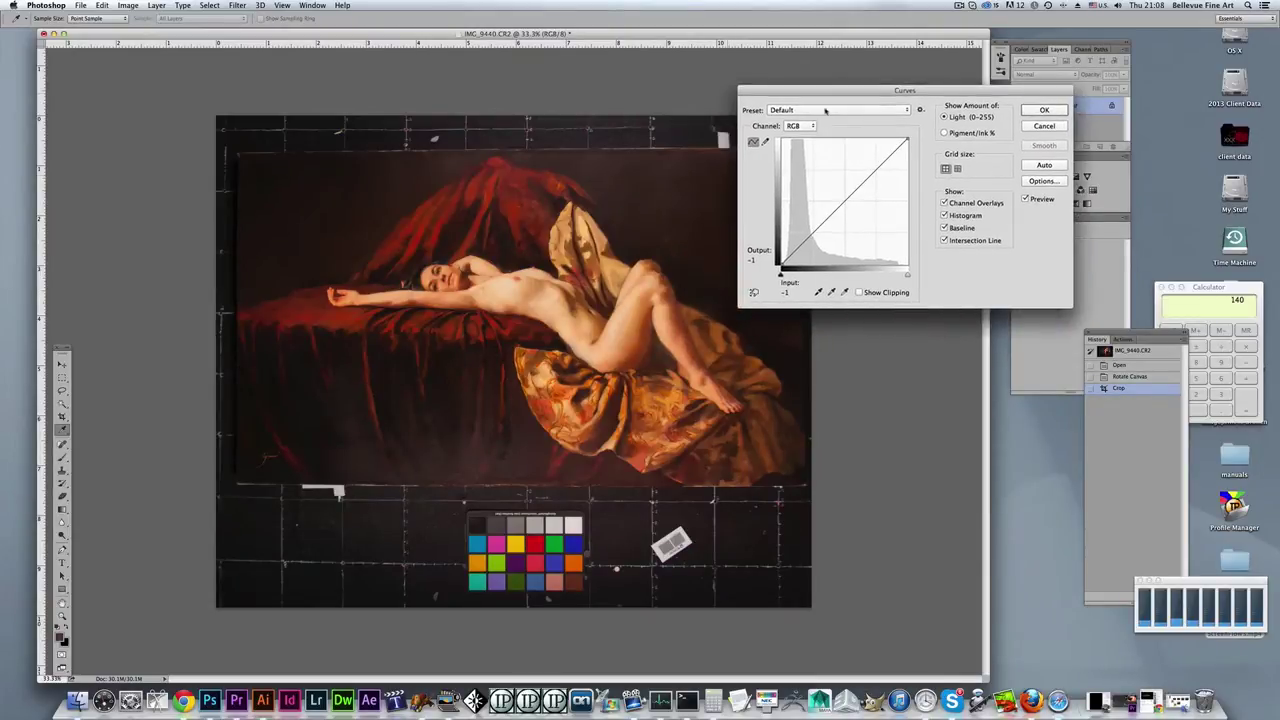
left_click(831, 292)
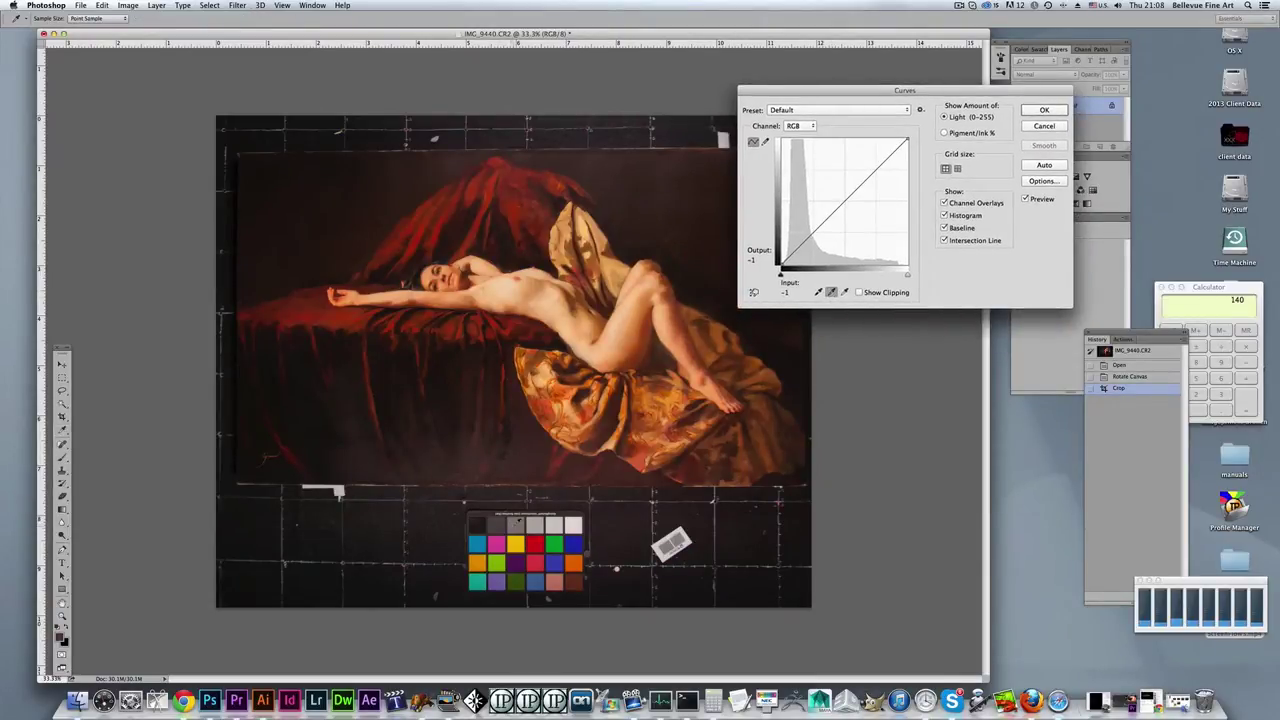
left_click(519, 523)
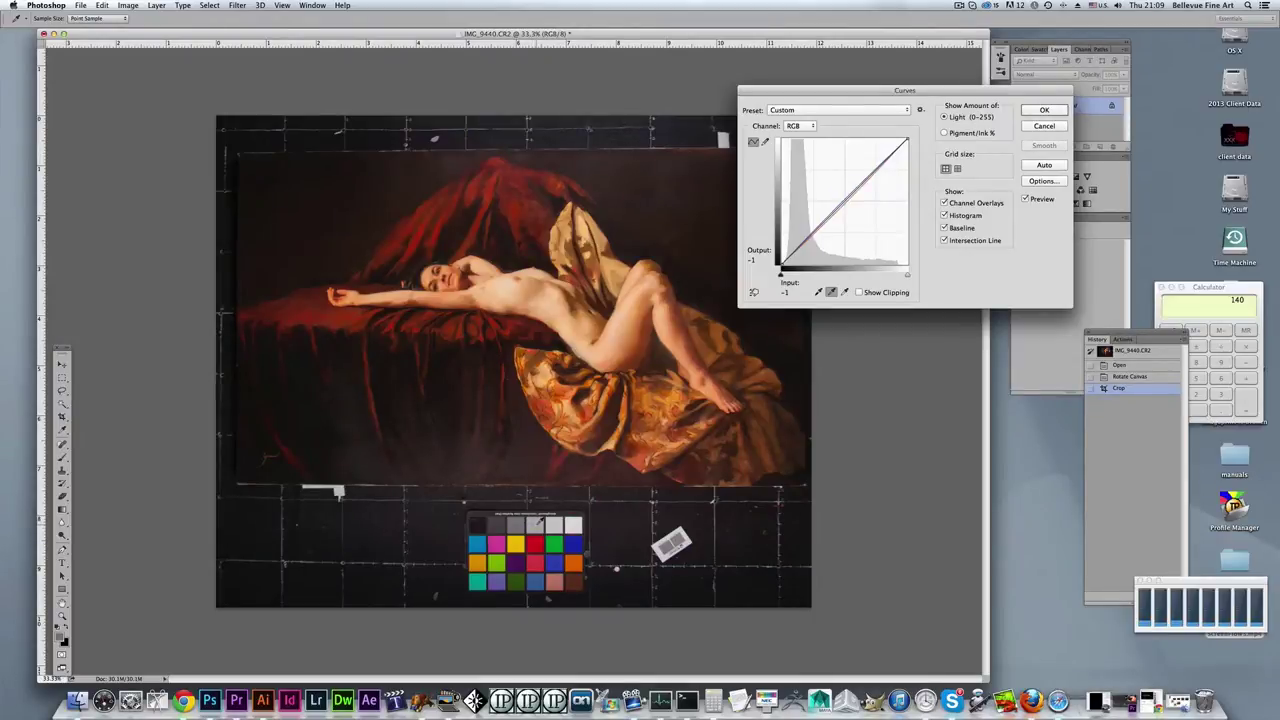
left_click(540, 521)
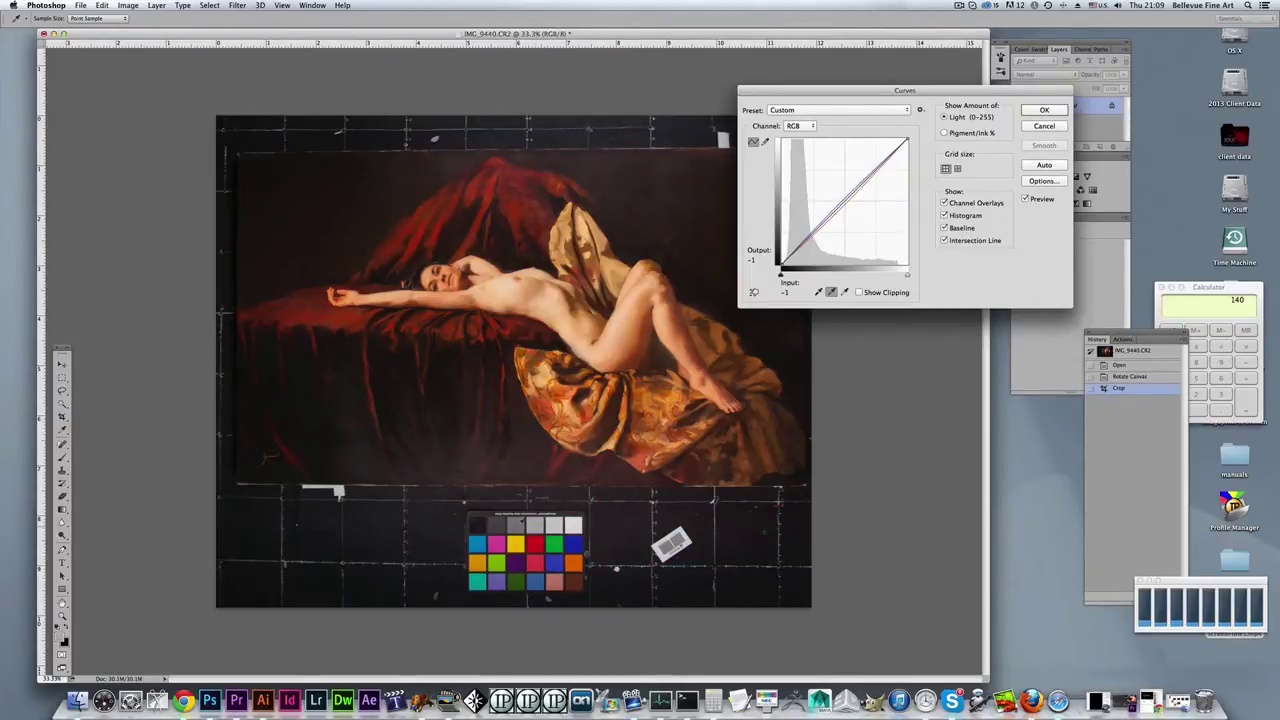
left_click(514, 522)
left_click(512, 523)
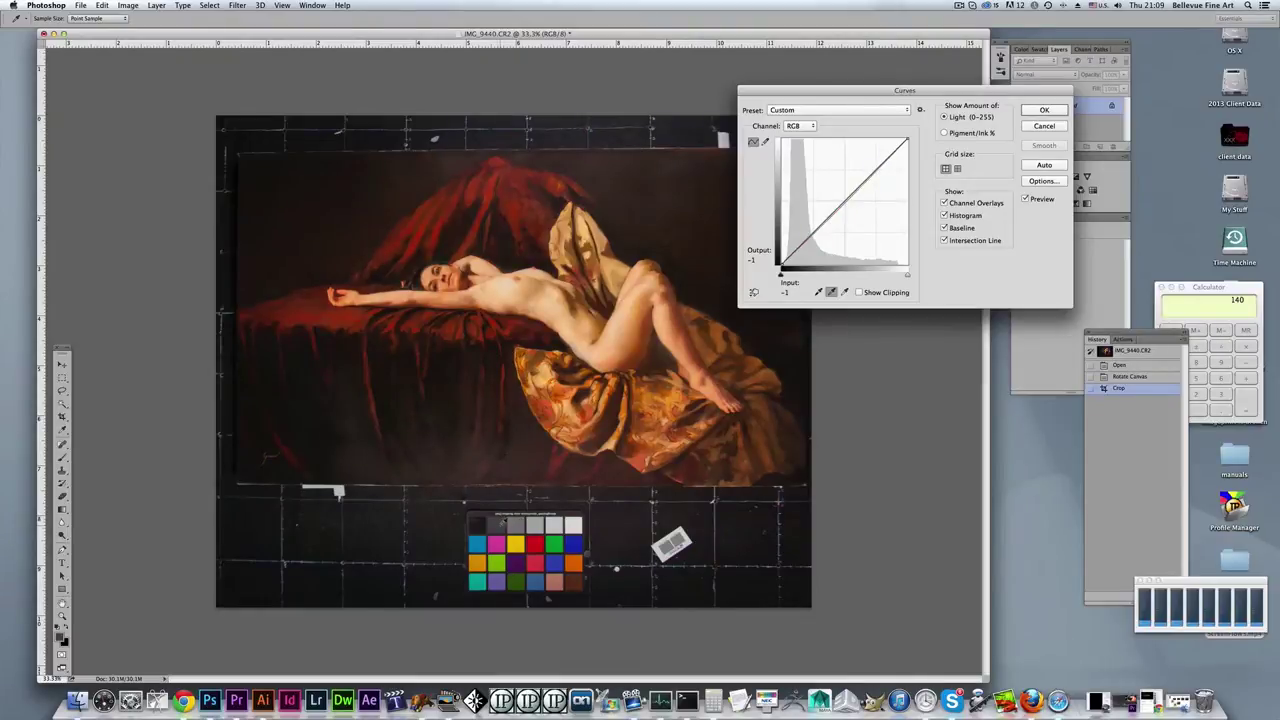
left_click(522, 520)
Set the Curves white point from the white patch and drapery, and the black point from the black patch.
left_click(844, 292)
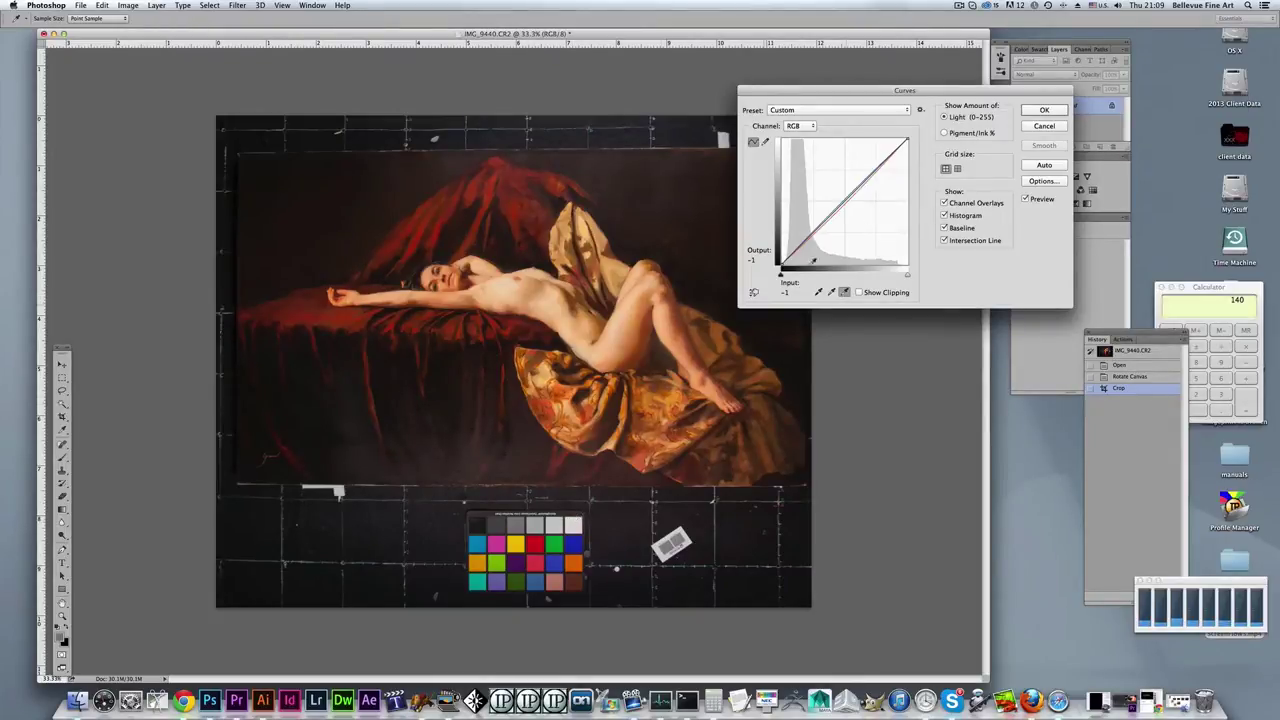
left_click(573, 527)
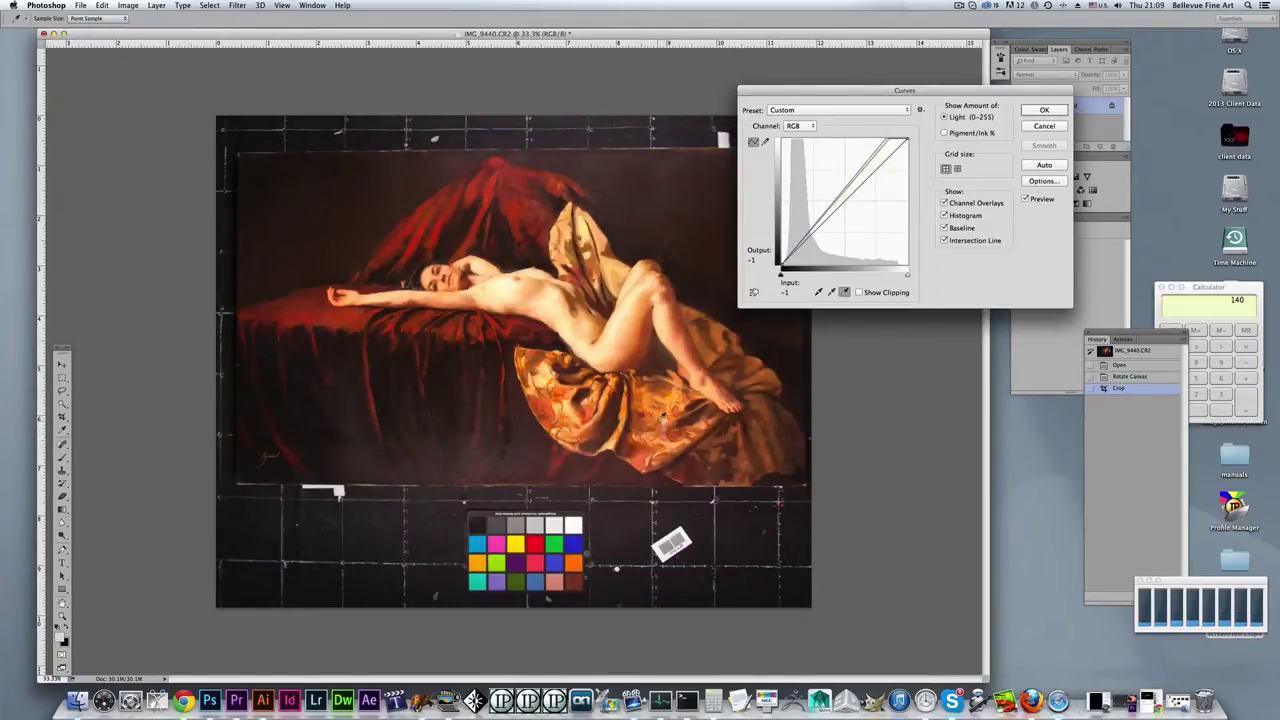
left_click(663, 412)
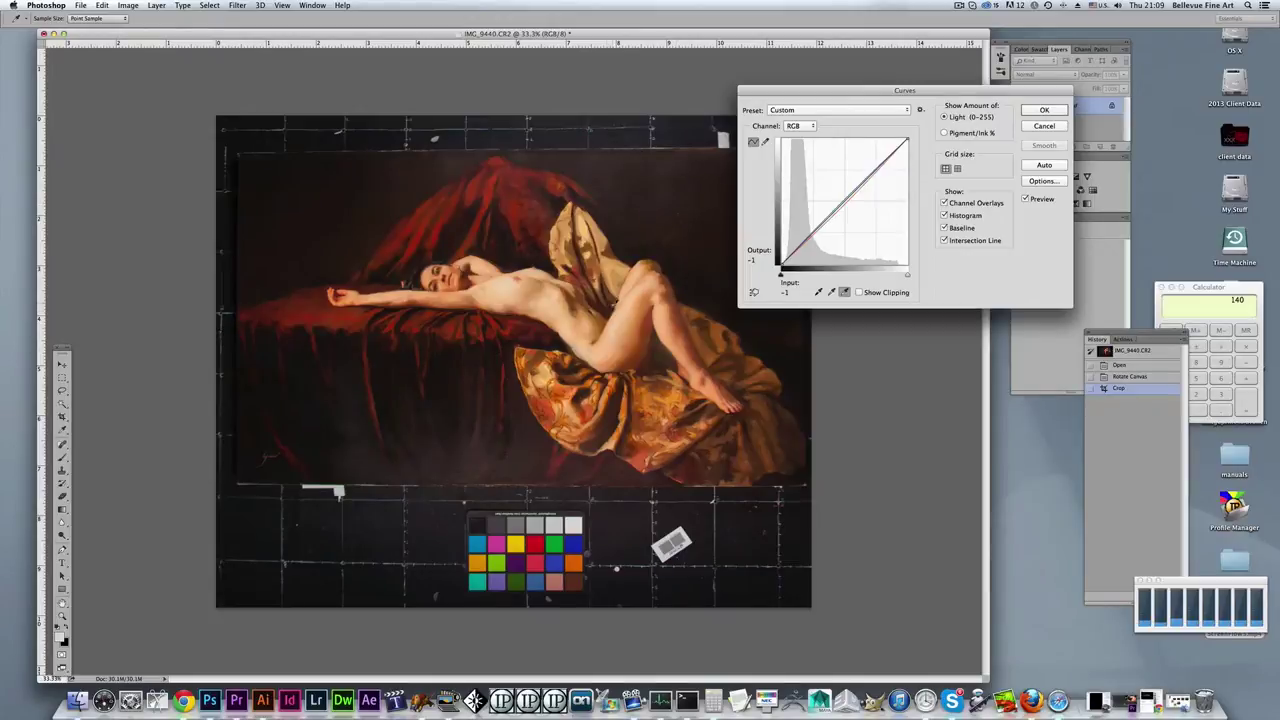
left_click(818, 292)
left_click(477, 526)
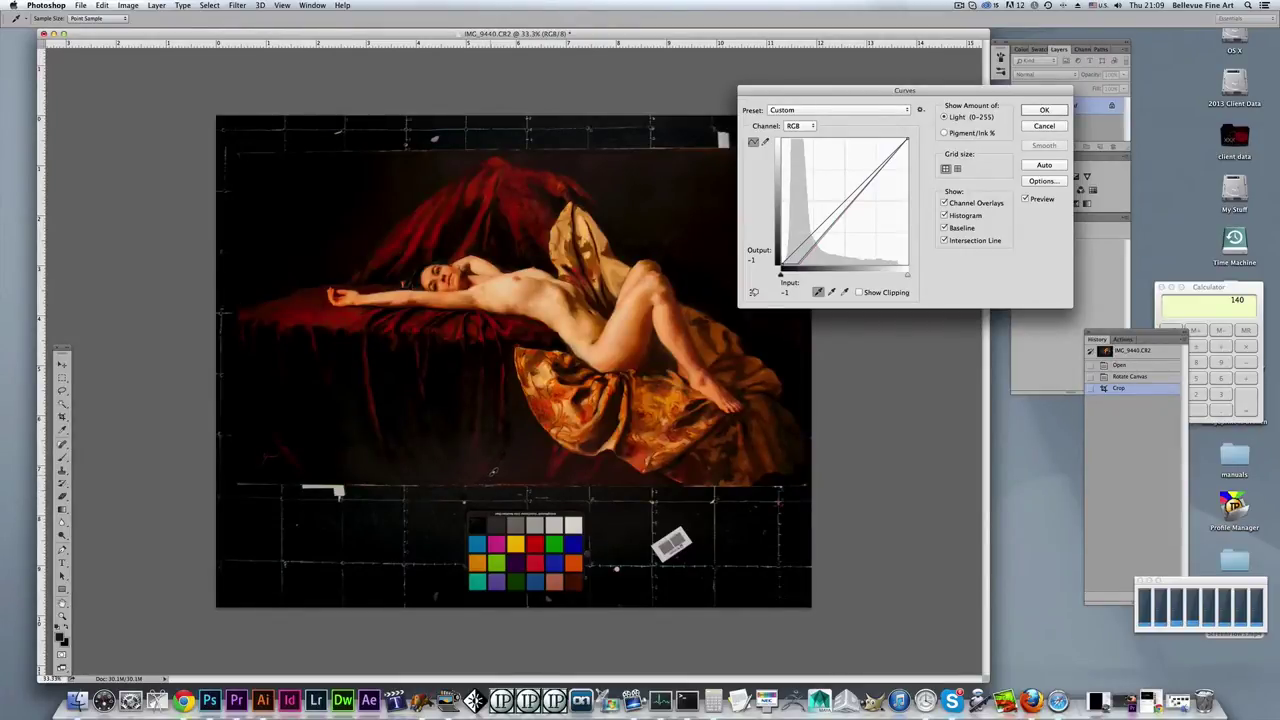
left_click(495, 470)
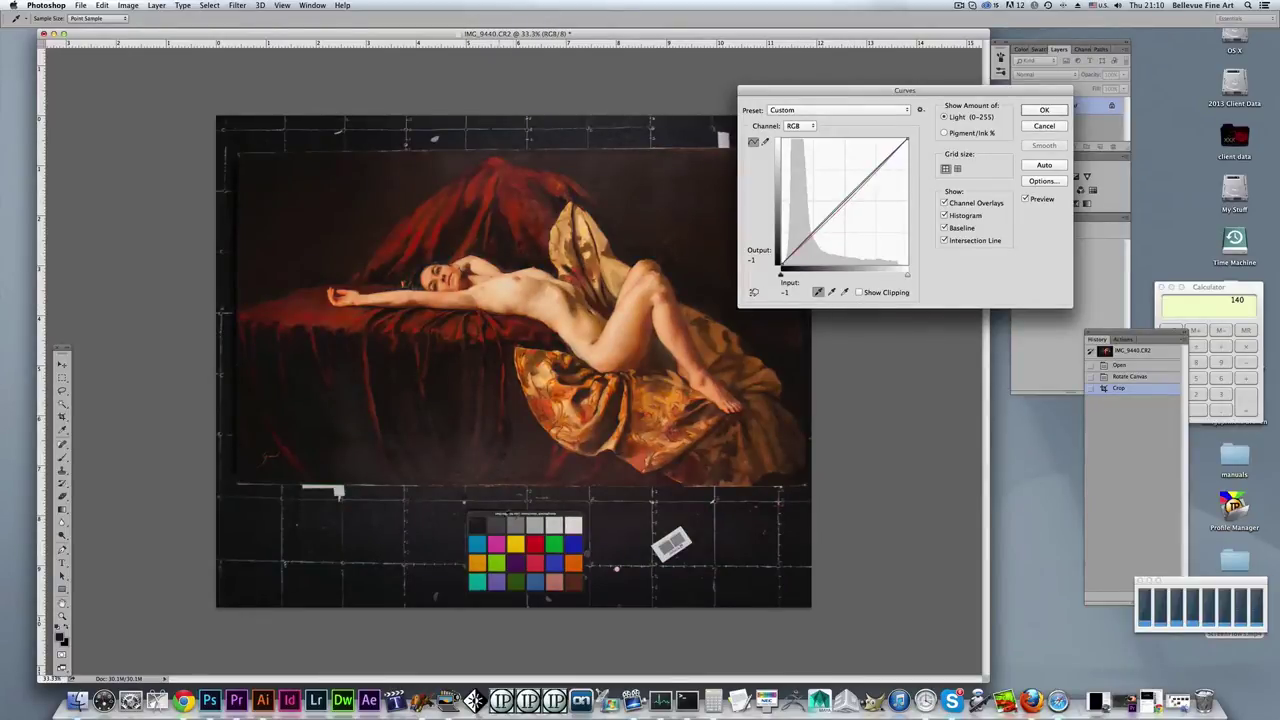
Resample the checker's grey patch as neutral and apply the Curves correction.
left_click(831, 292)
left_click(520, 520)
left_click(1043, 112)
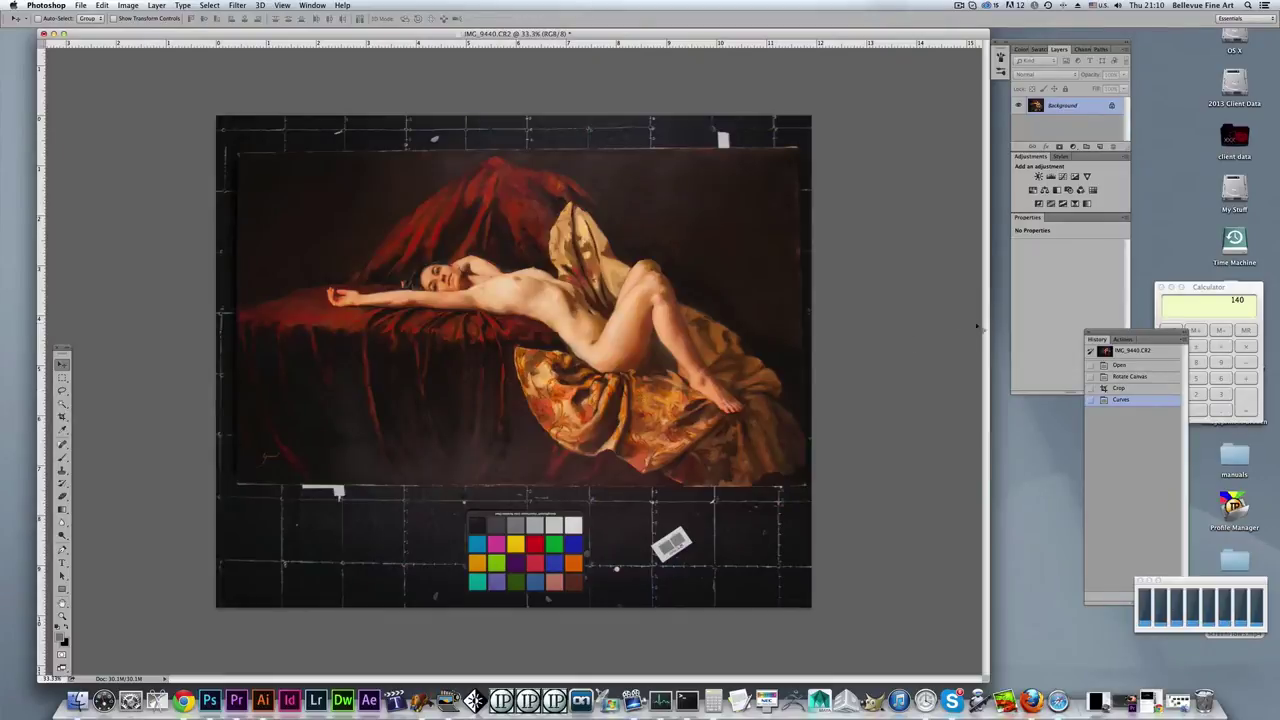
Move the History panel aside and show the new fill or adjustment layer menu.
left_click_drag(1128, 334, 965, 233)
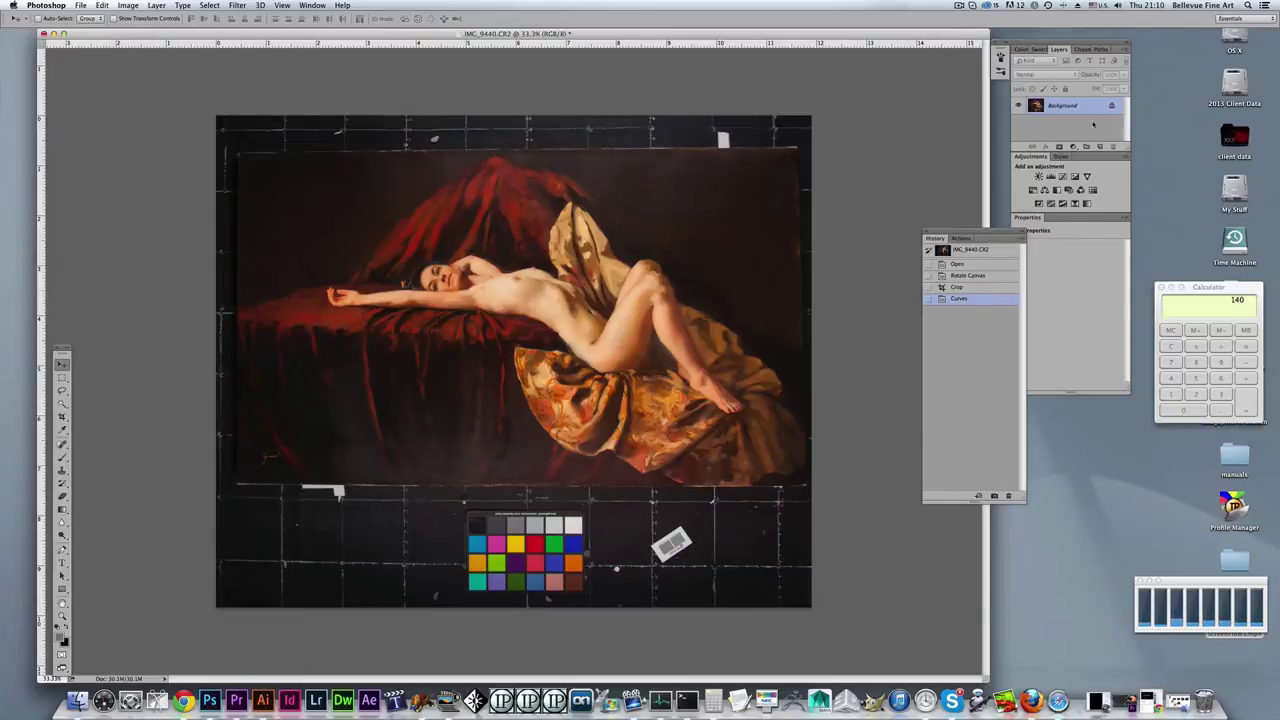
left_click(1073, 147)
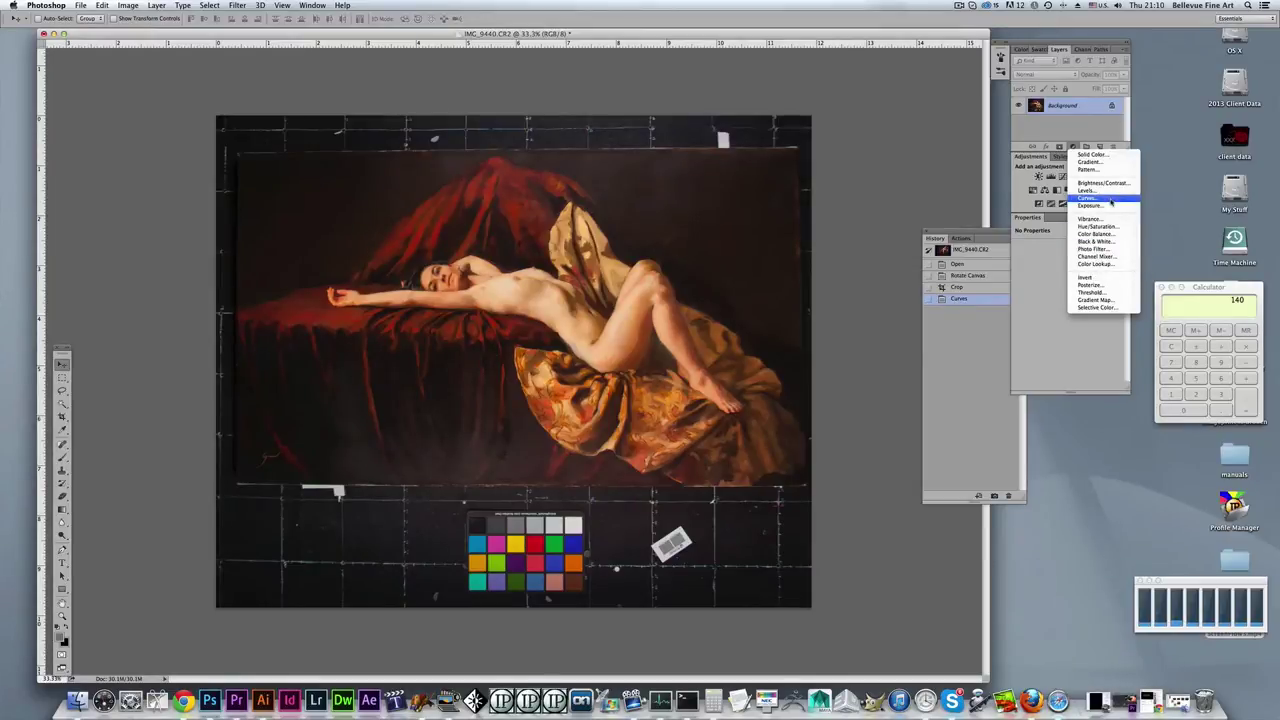
Add a Curves adjustment layer with its black point set from the chart's black patch.
left_click(1110, 200)
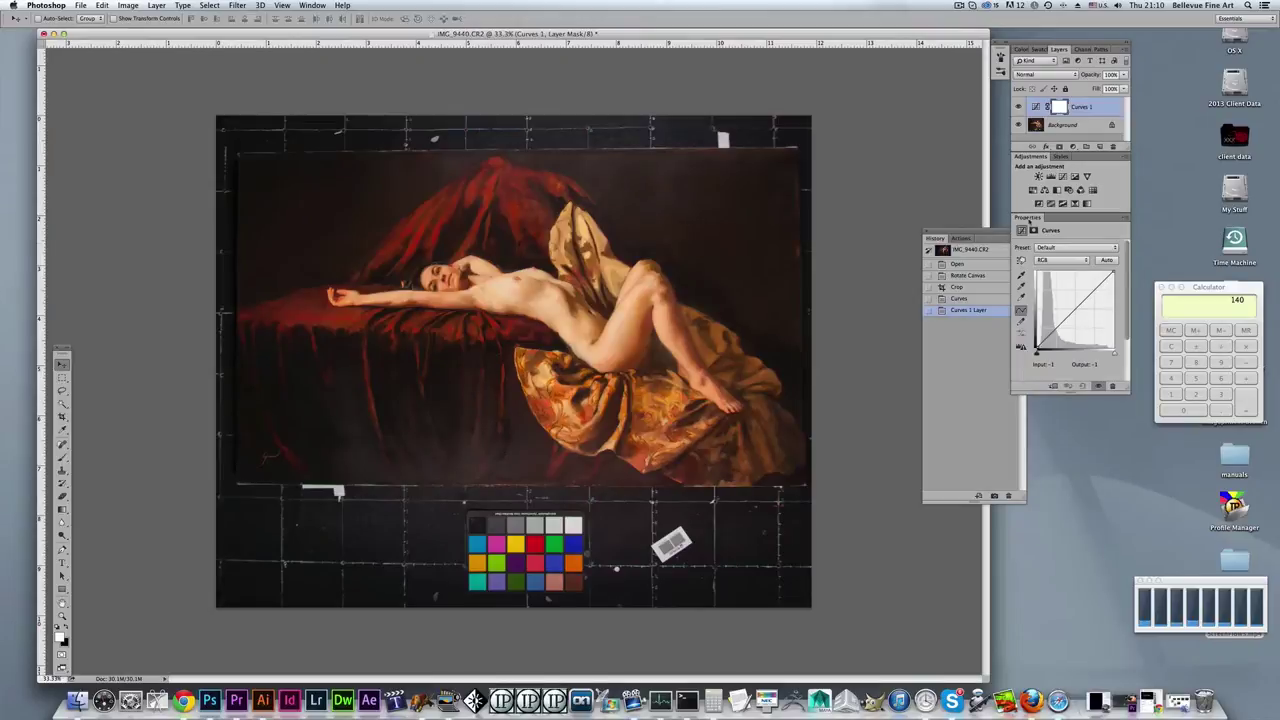
left_click_drag(1070, 217, 883, 122)
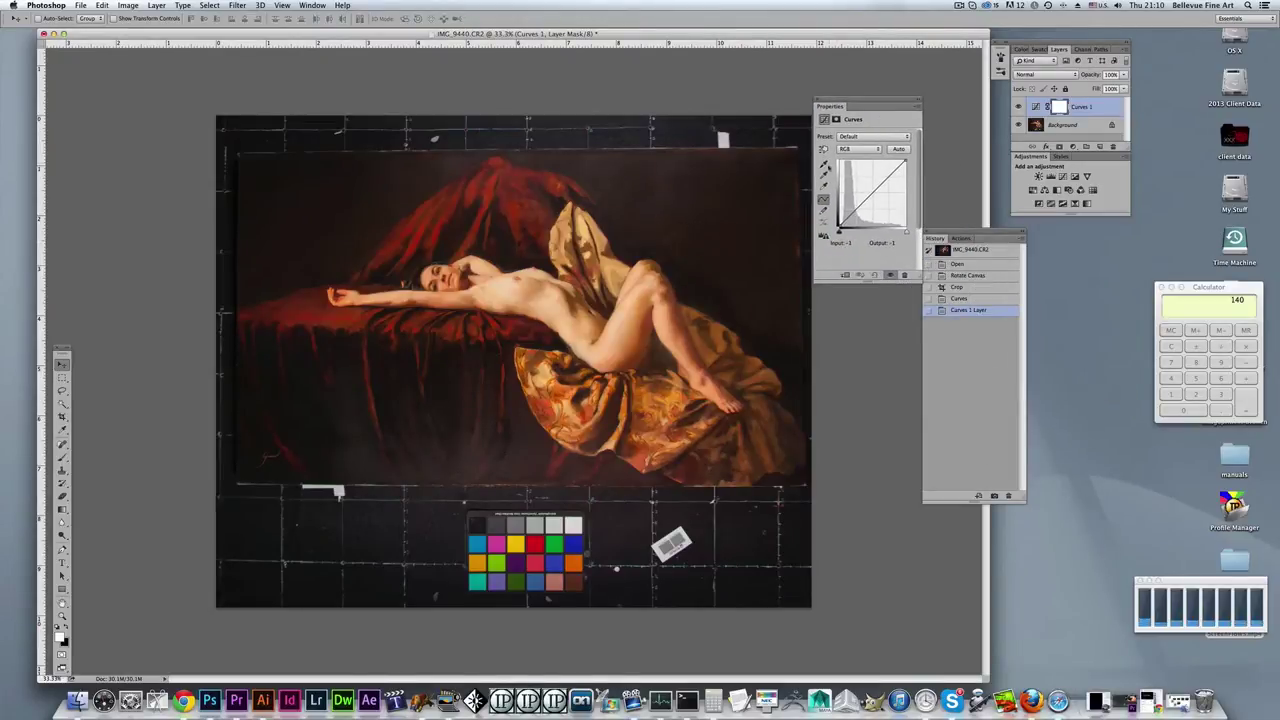
left_click(824, 165)
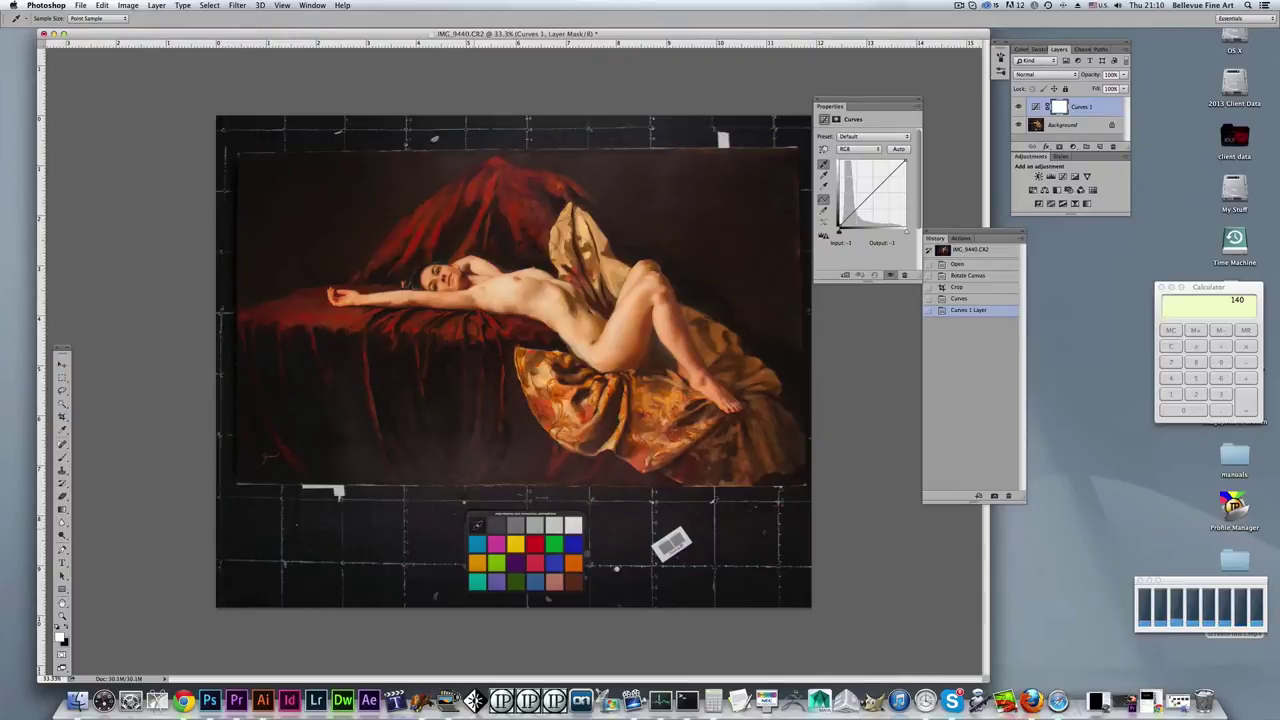
left_click(478, 523)
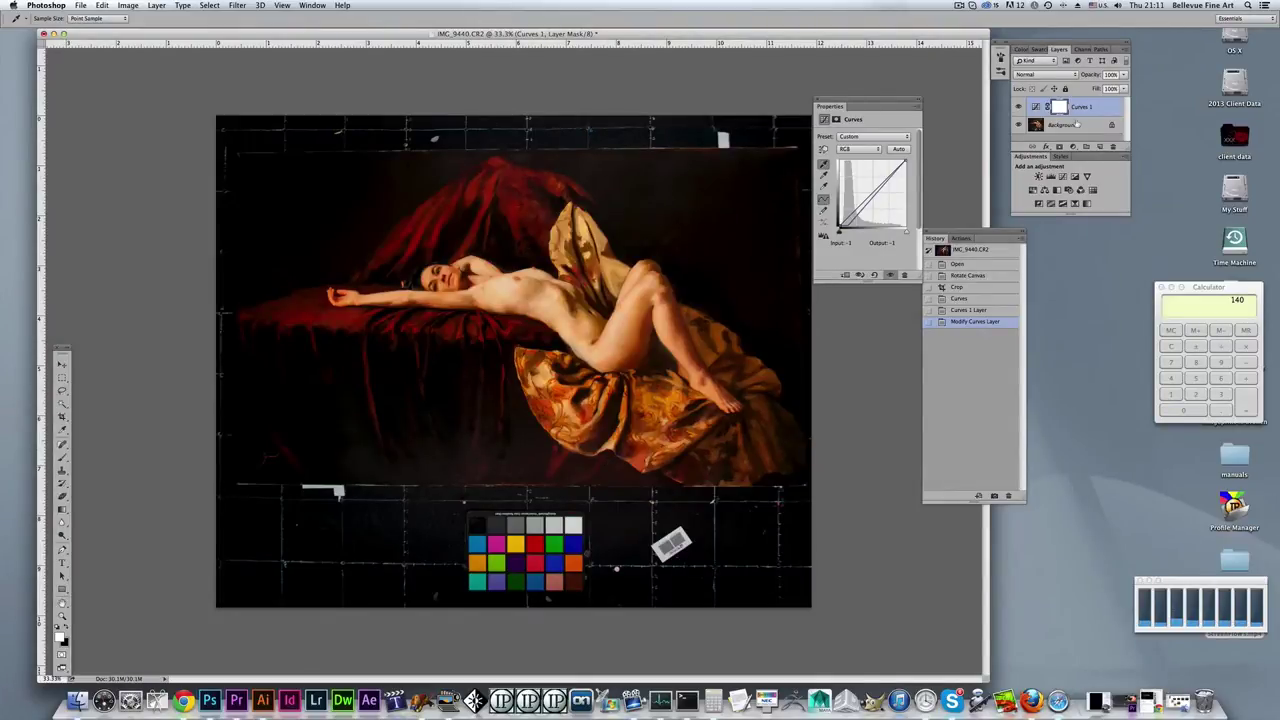
Lower the Curves 1 layer opacity to about 33%, then select the Background layer.
key("v")
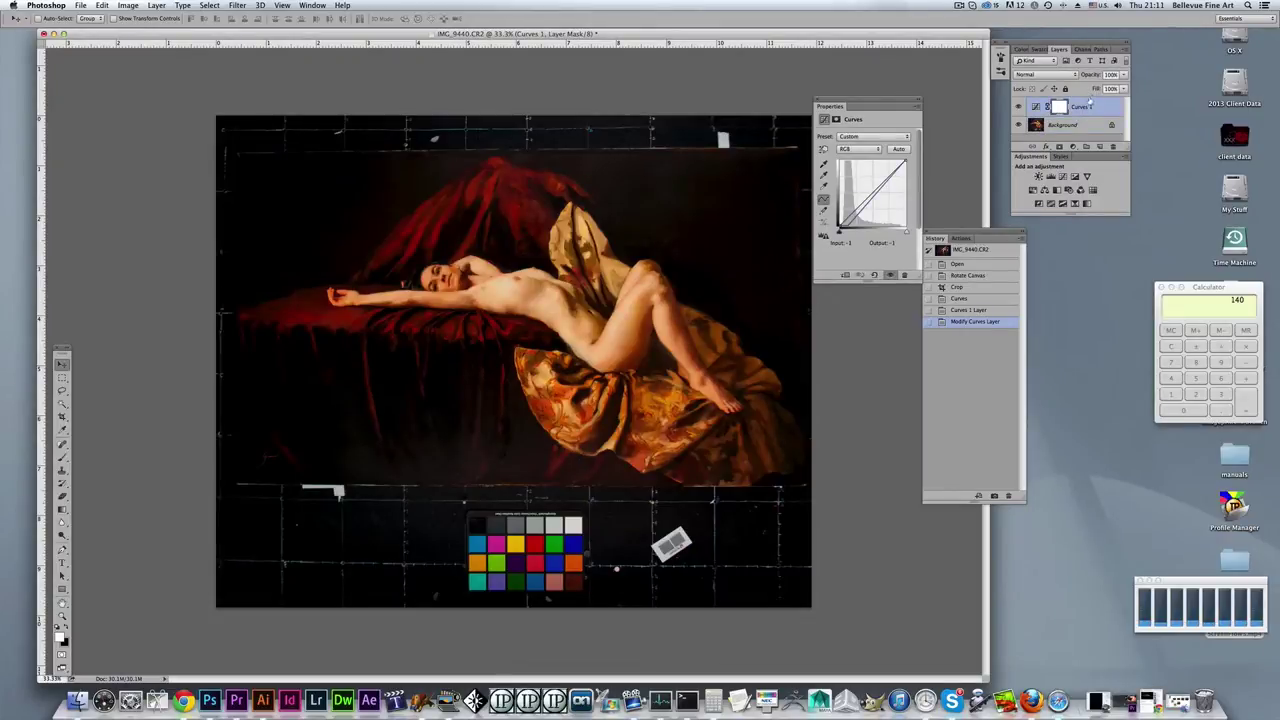
left_click_drag(1048, 48, 772, 325)
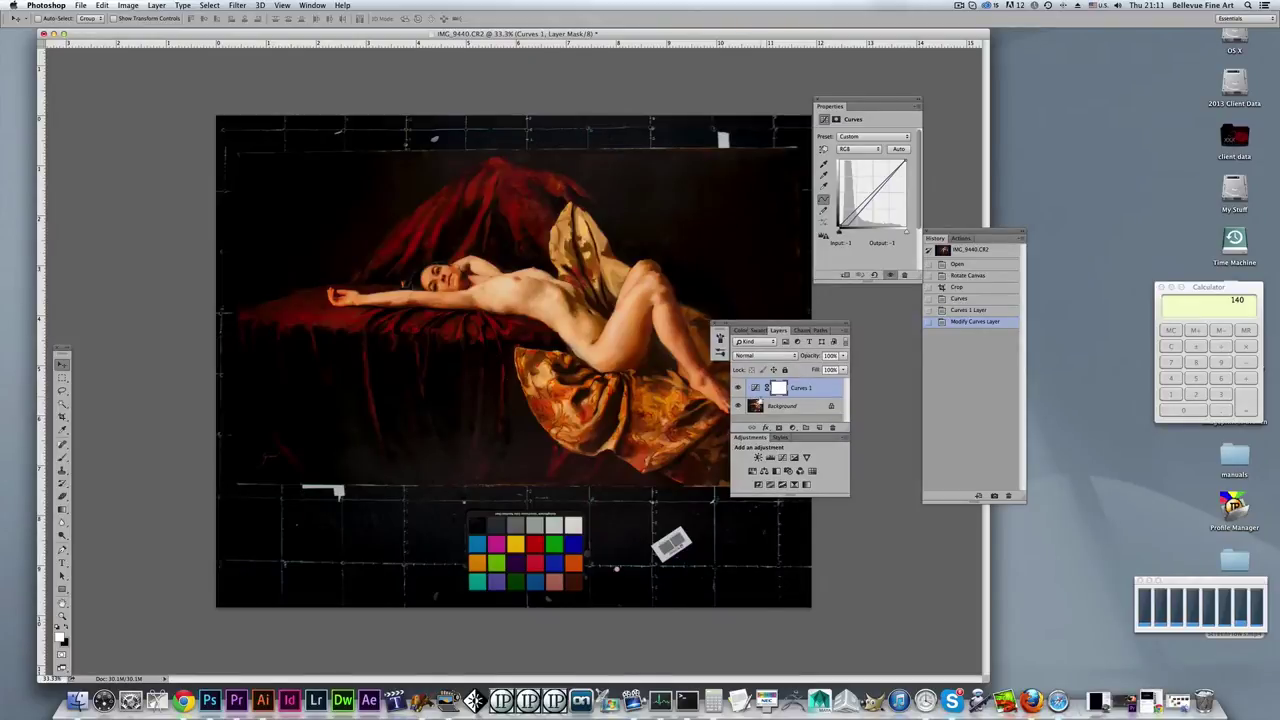
left_click(844, 356)
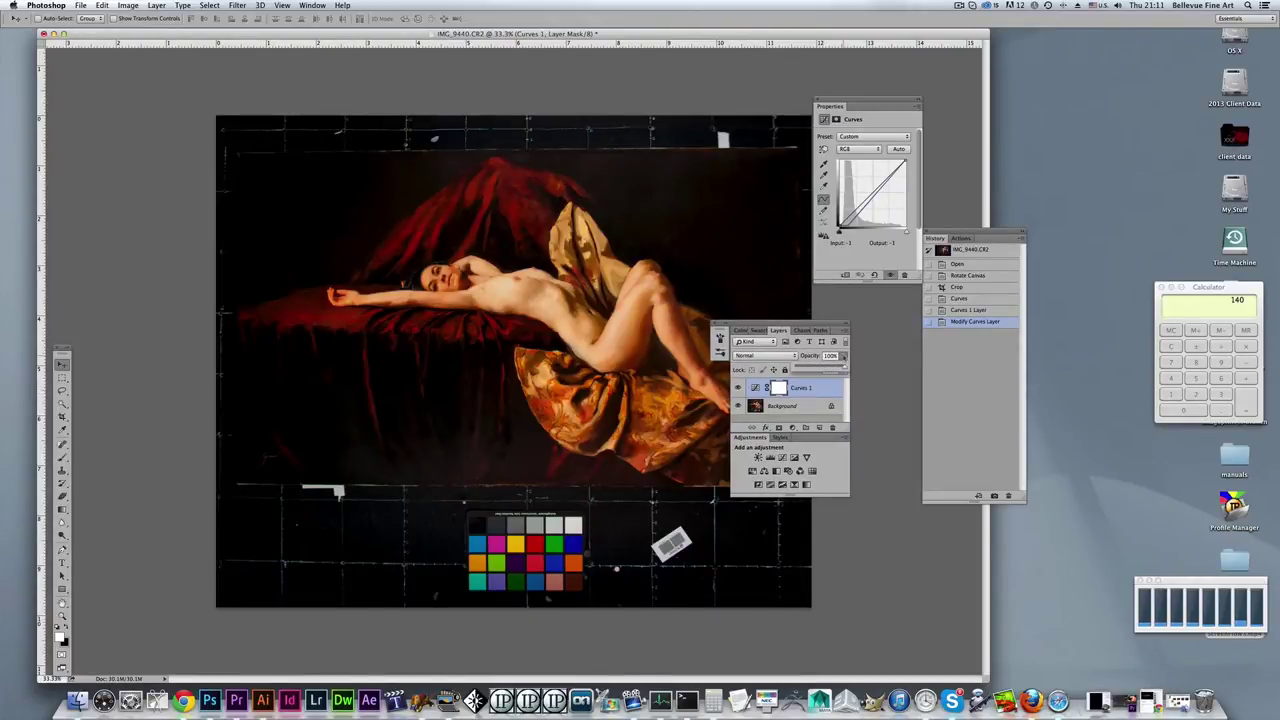
left_click_drag(844, 370, 821, 370)
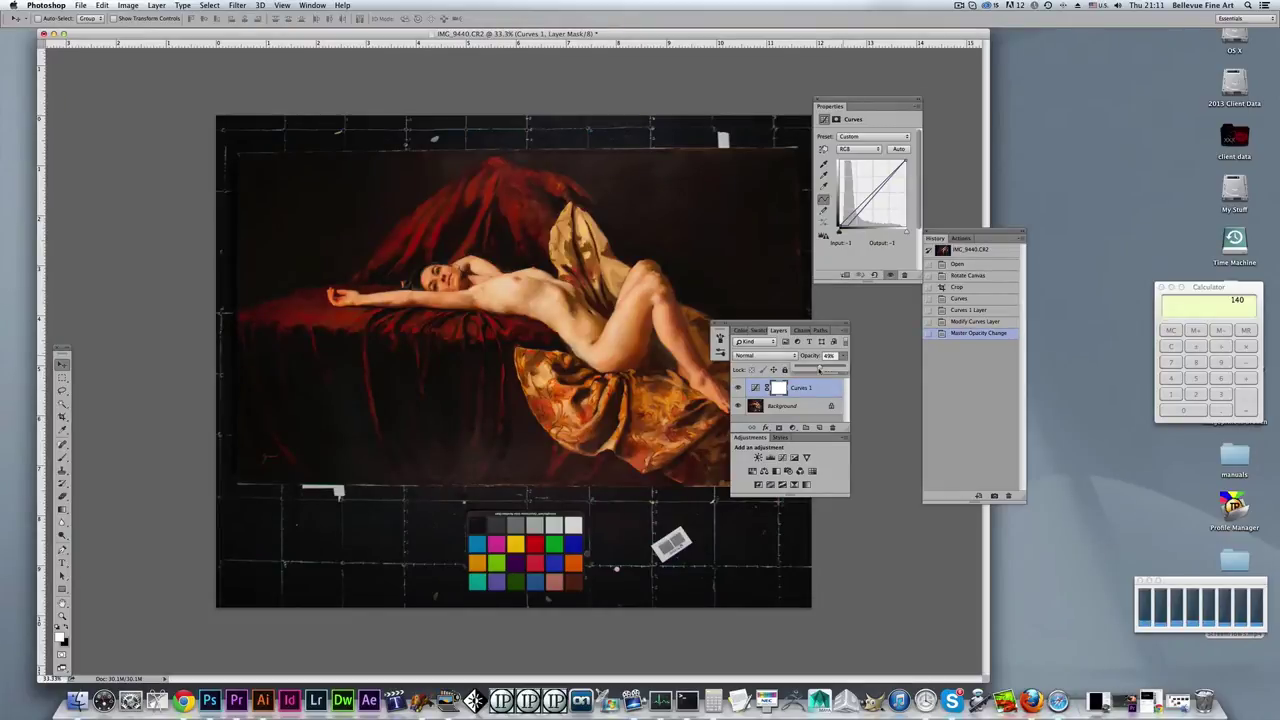
left_click_drag(820, 369, 820, 371)
left_click(770, 329)
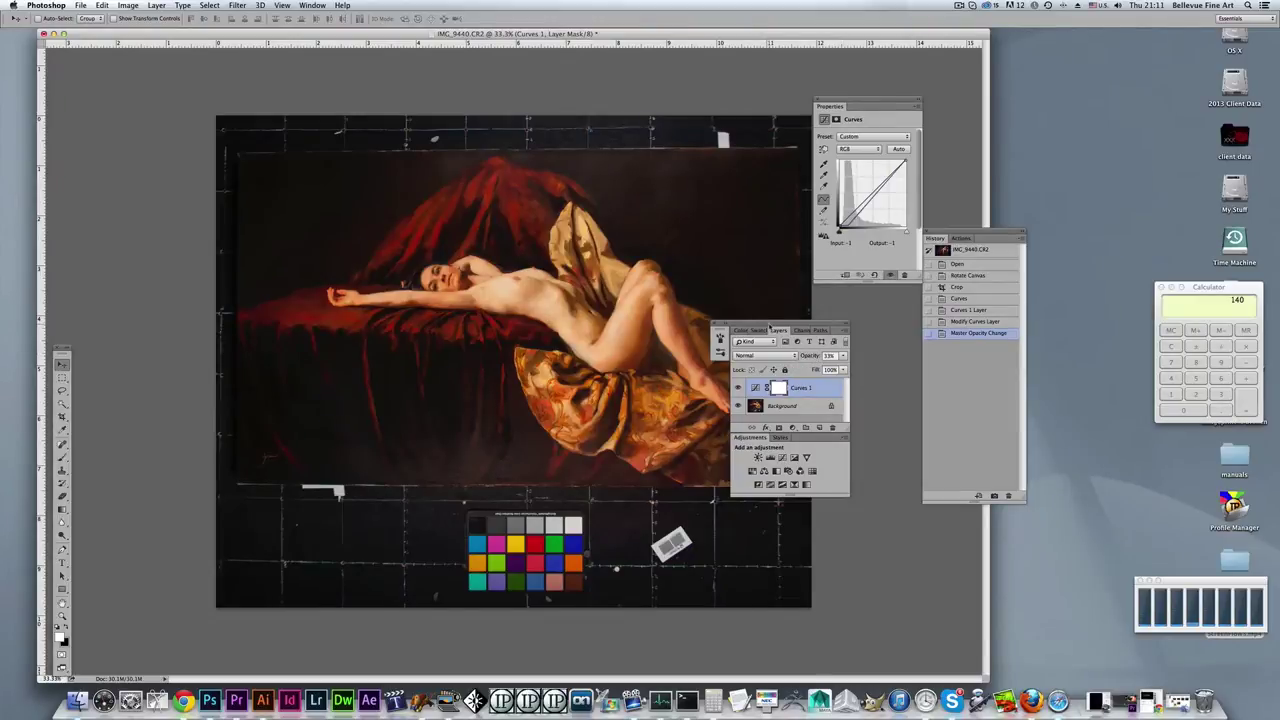
left_click_drag(770, 329, 792, 291)
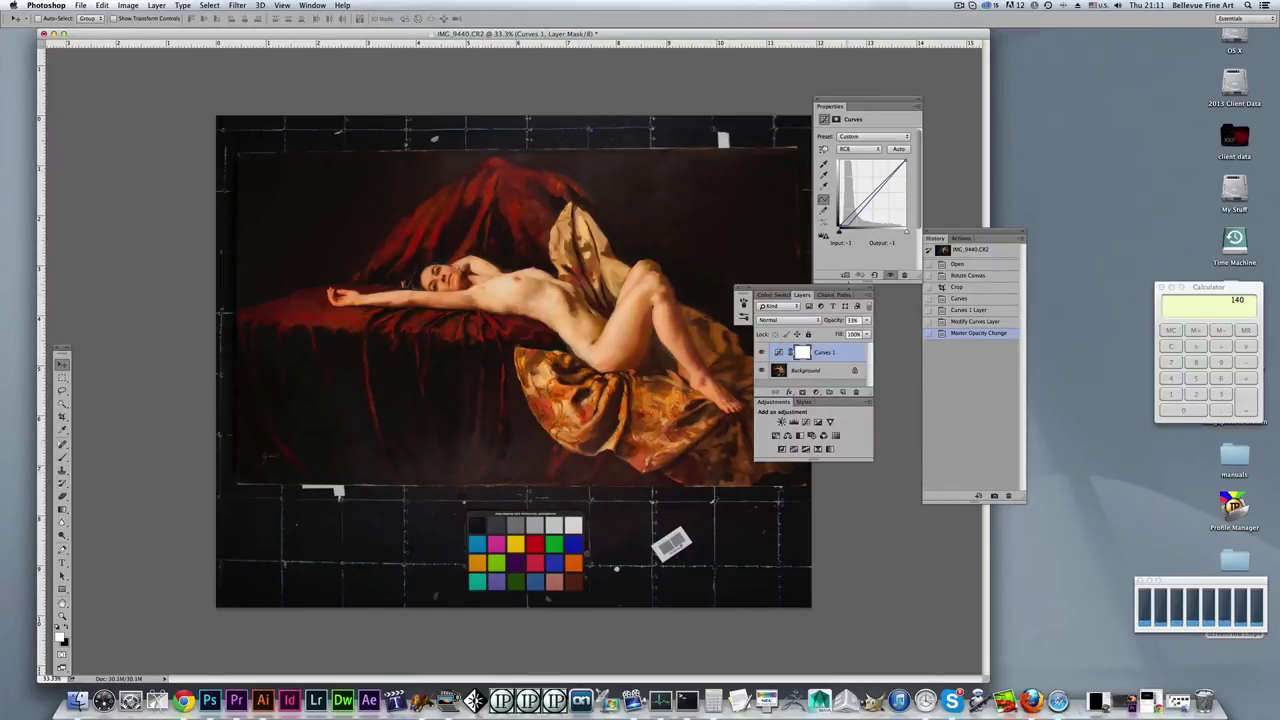
left_click(823, 372)
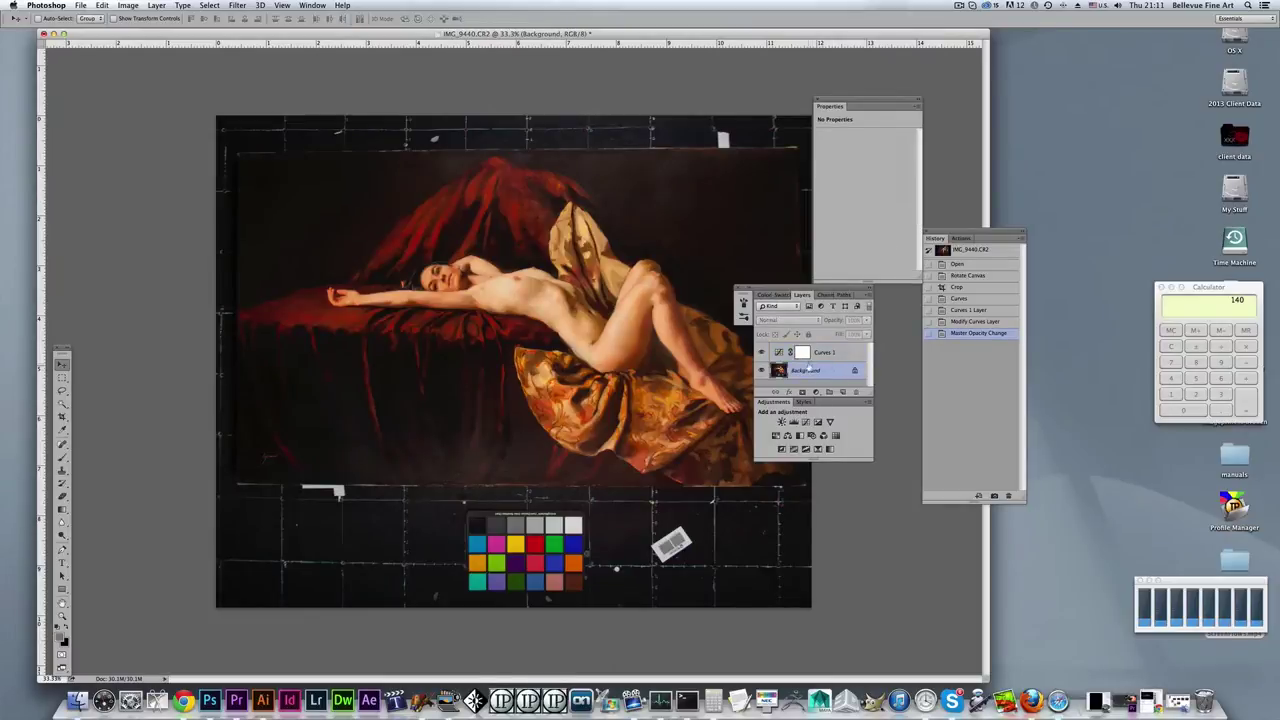
Rename the Curves 1 layer to 'black'.
left_click(825, 352)
double_click(828, 352)
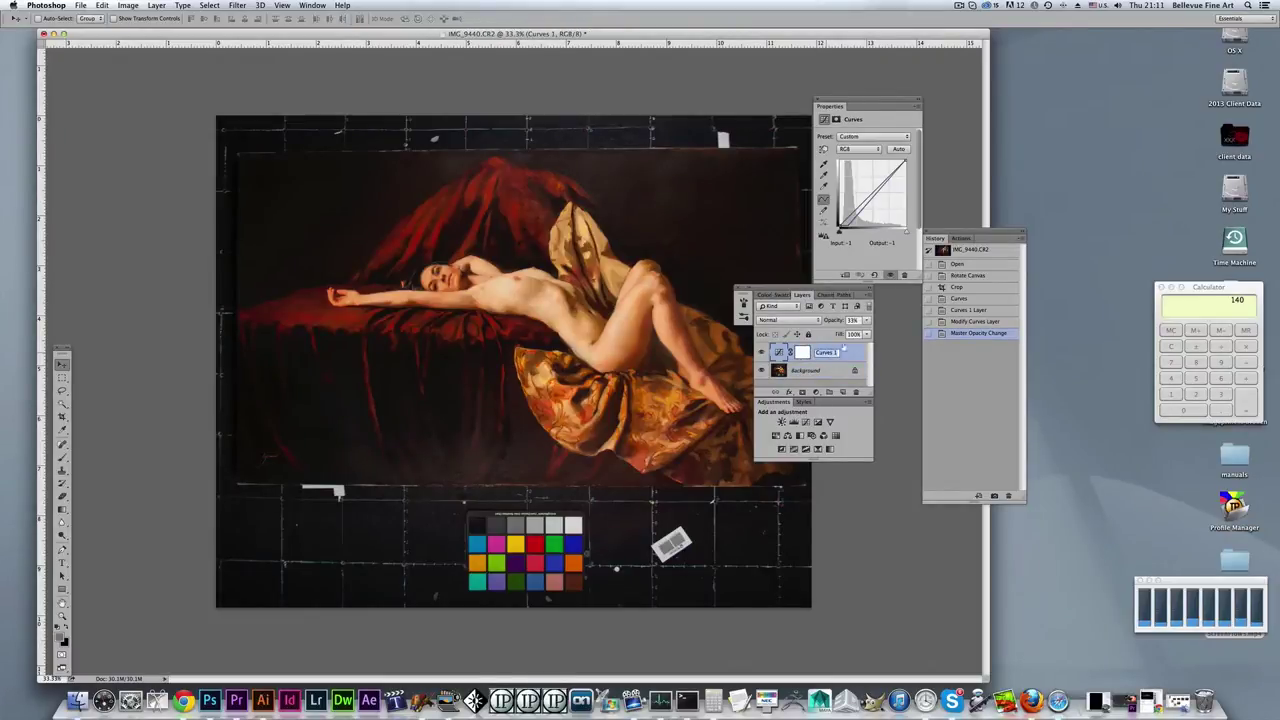
type("black")
left_click(803, 372)
left_click(822, 352)
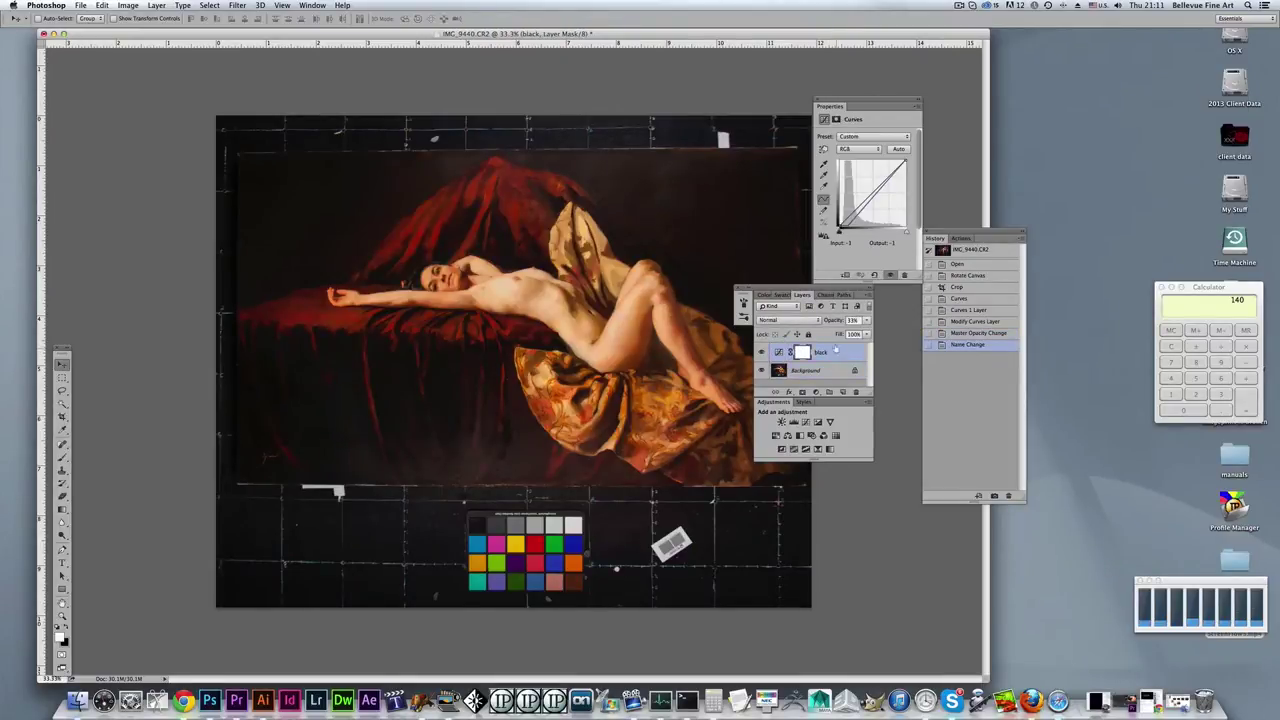
Add a second Curves adjustment layer and name it 'white'.
left_click_drag(826, 289, 862, 229)
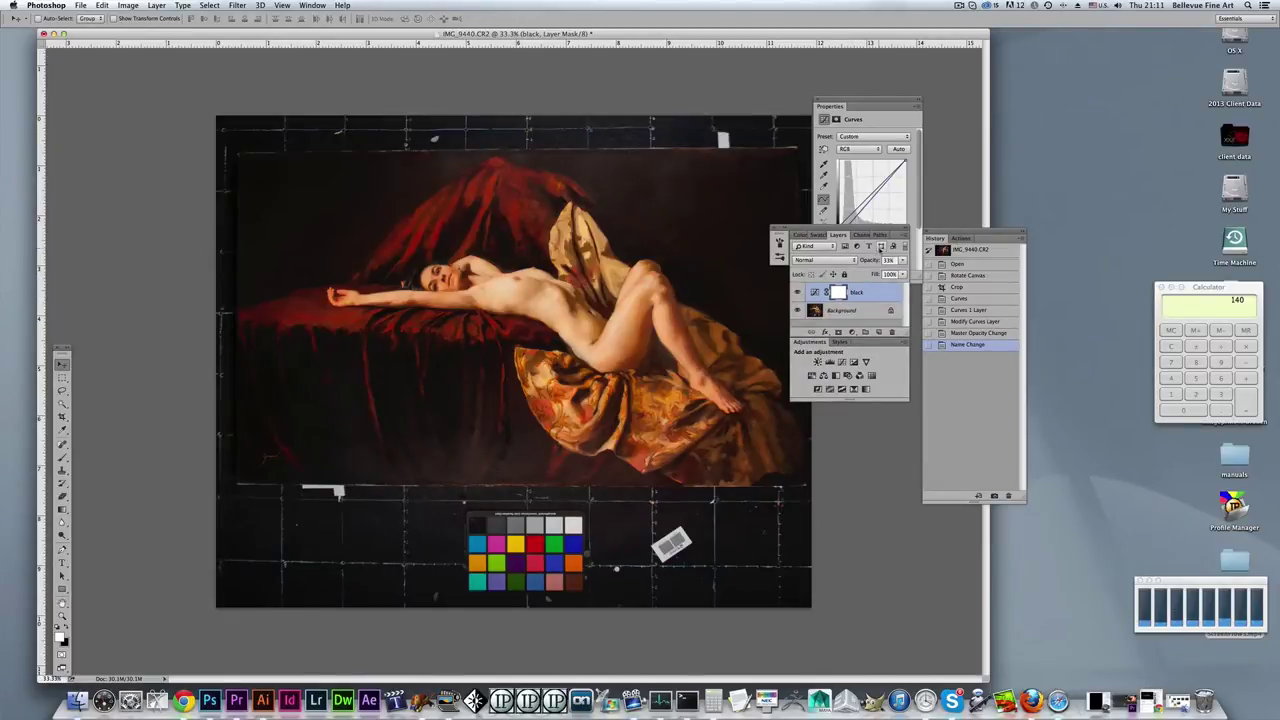
left_click_drag(877, 232, 857, 299)
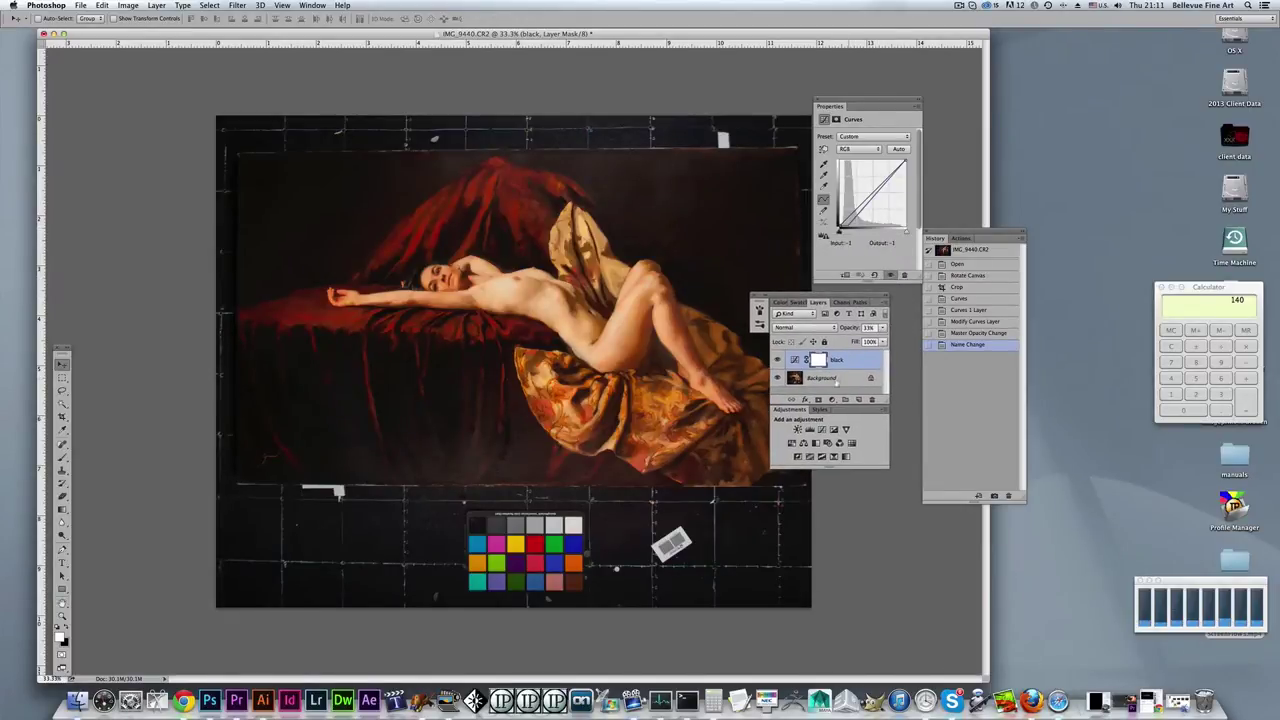
left_click(831, 400)
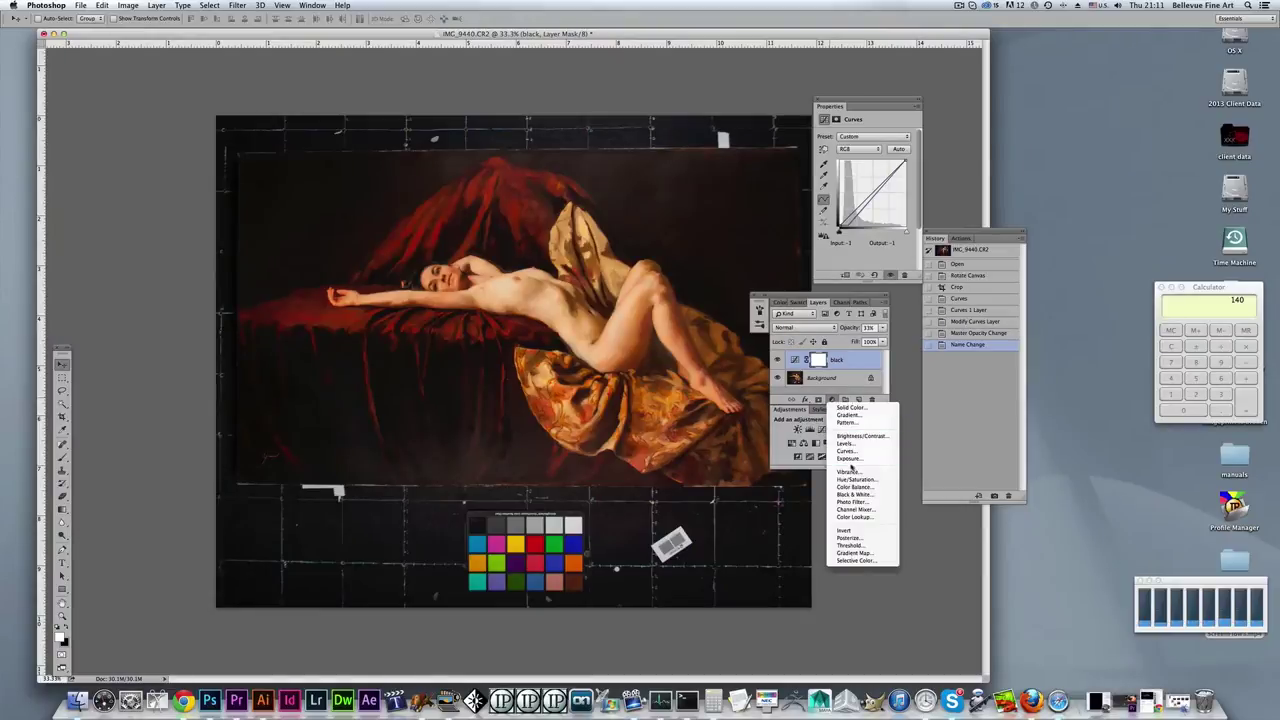
left_click(847, 450)
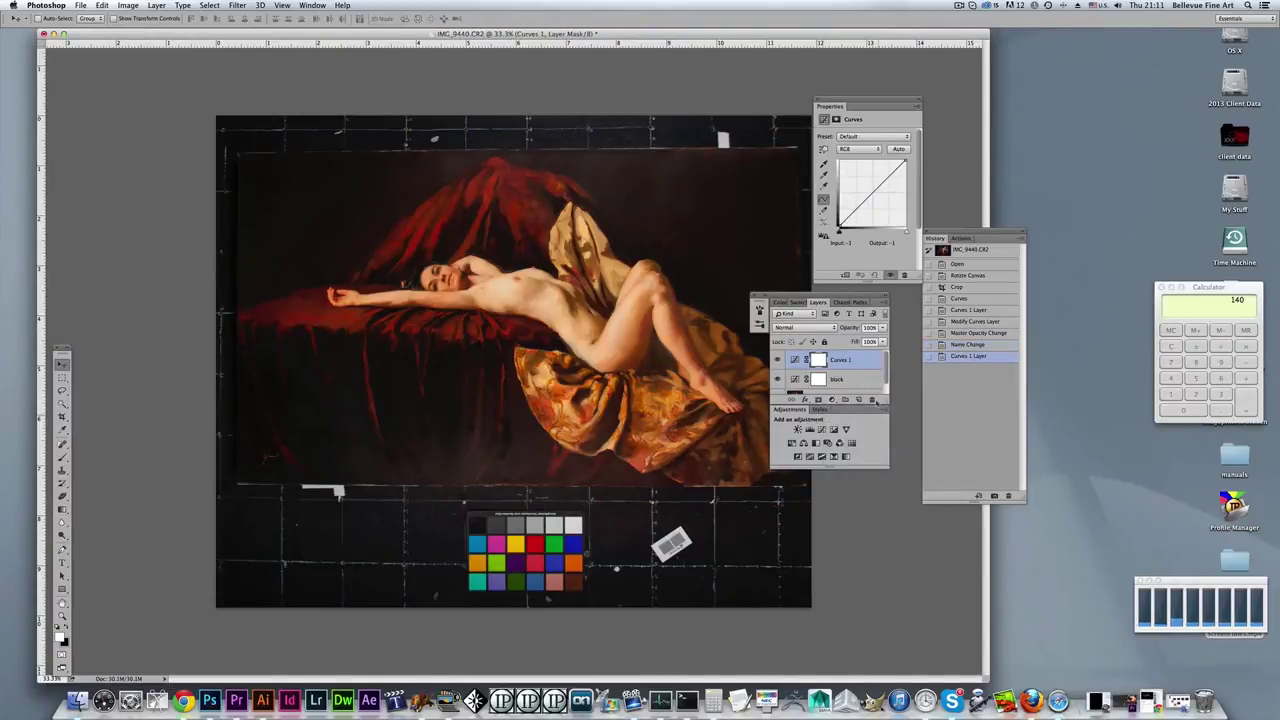
double_click(840, 359)
type("white")
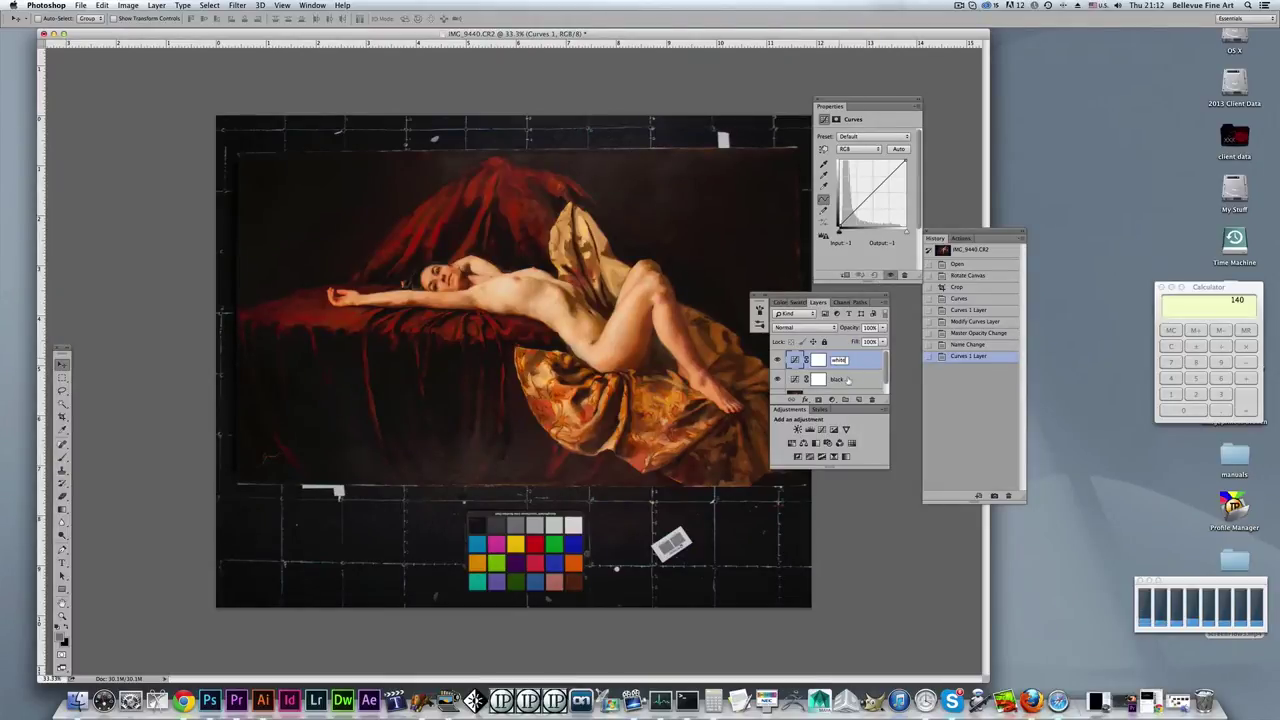
key("Return")
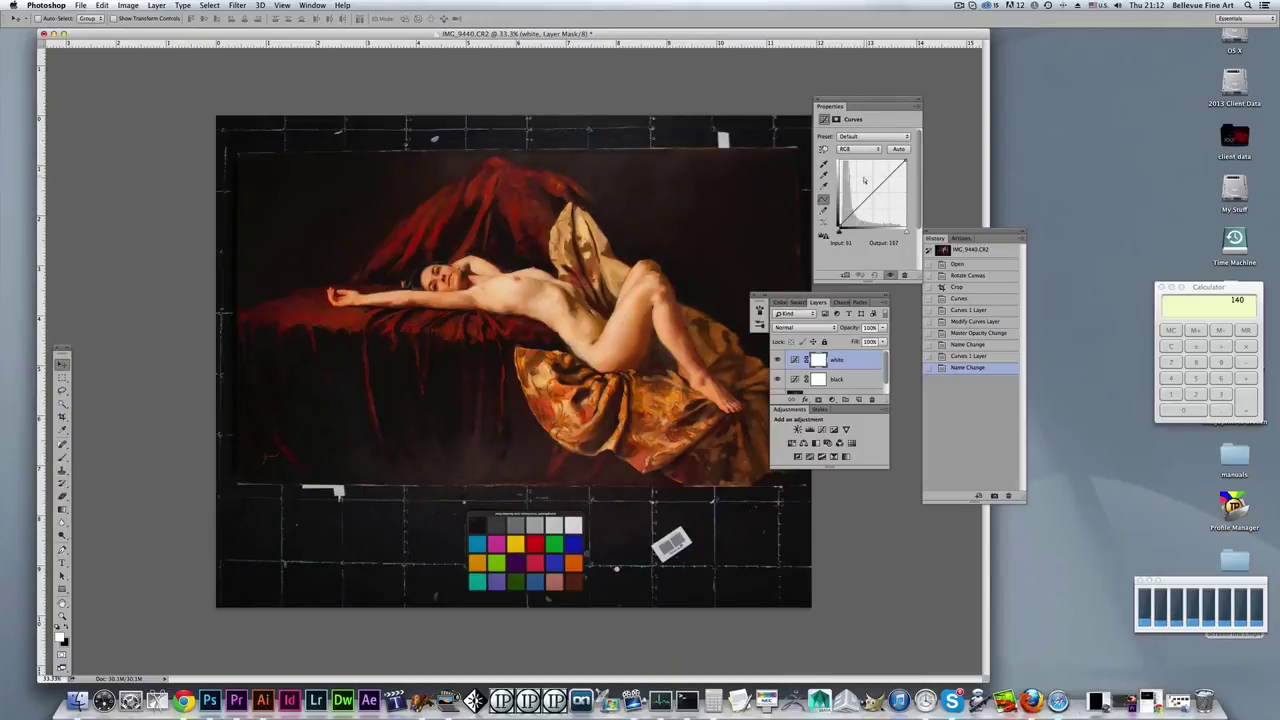
Set the white layer's white point from the chart's white patch, toggling visibility to compare.
left_click(824, 185)
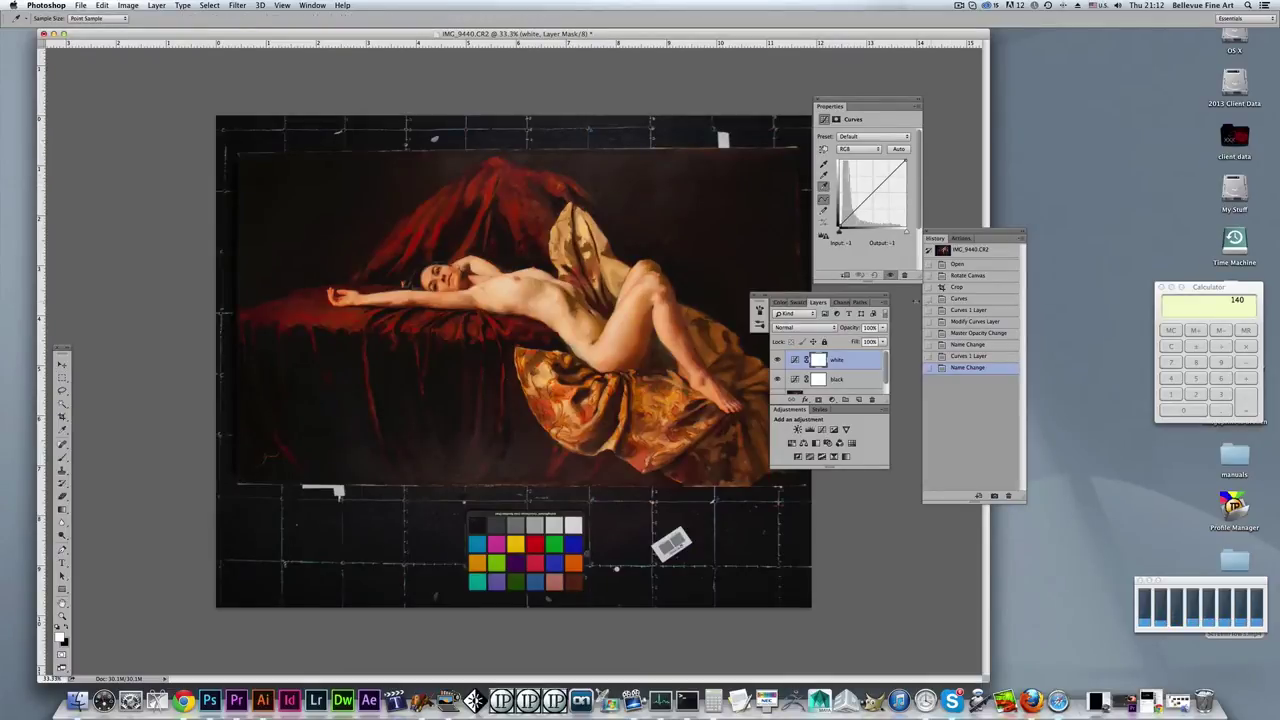
left_click(574, 522)
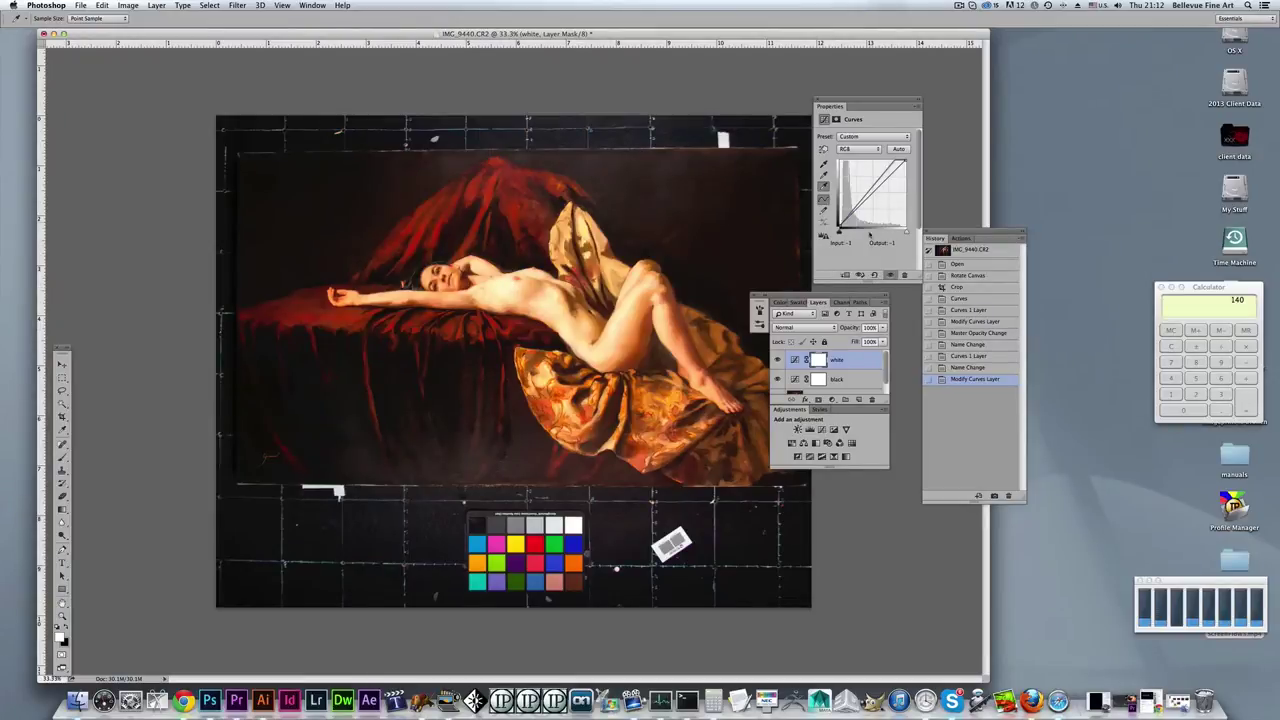
left_click(777, 360)
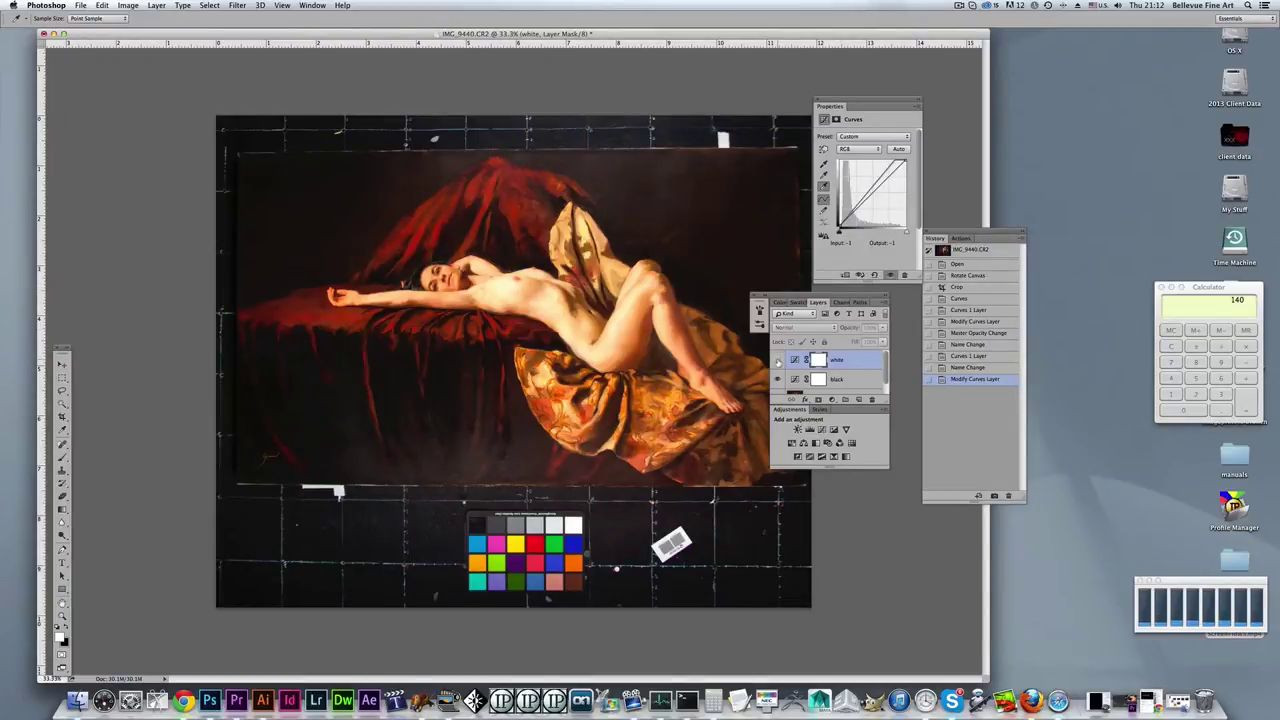
left_click(777, 361)
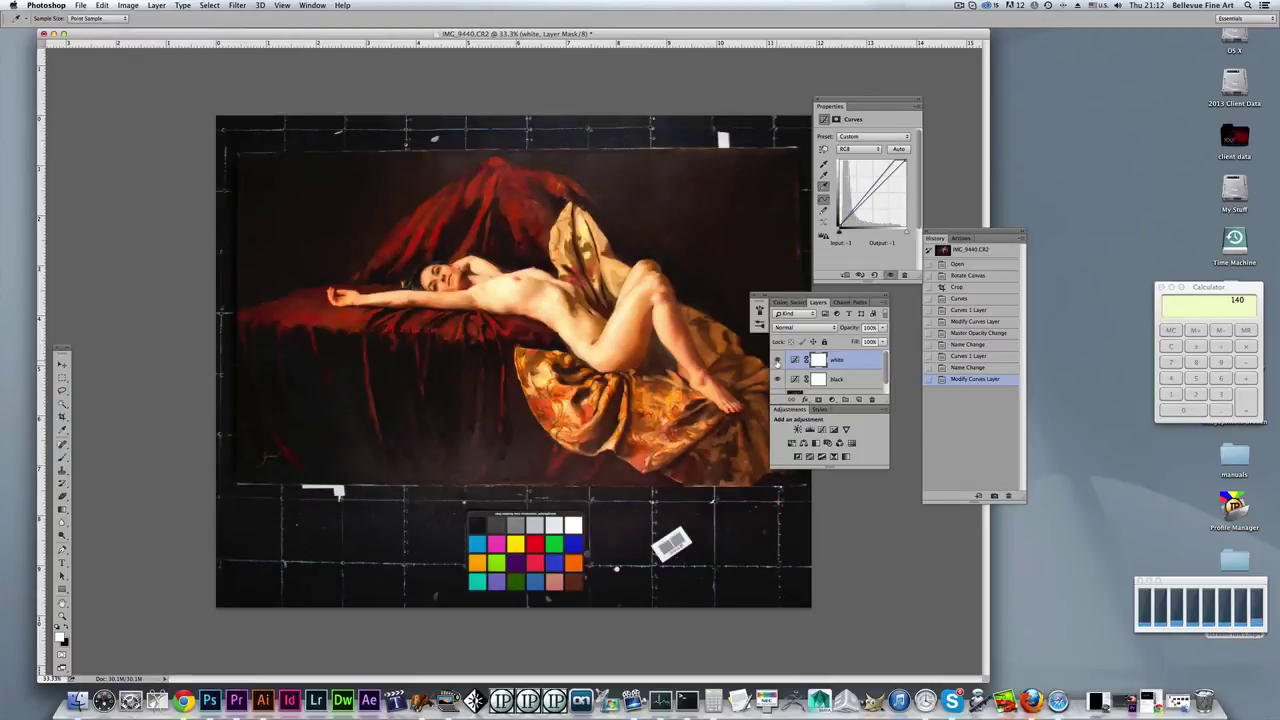
left_click(777, 361)
left_click(777, 361)
key("e")
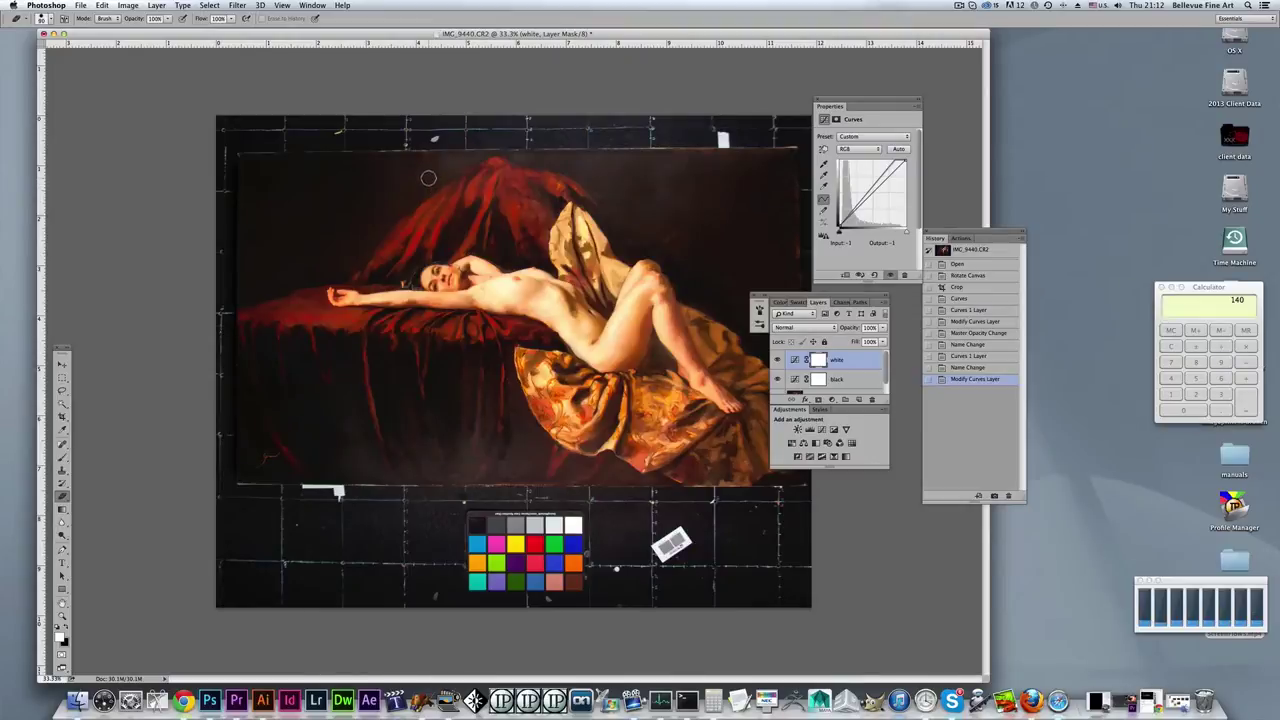
With a 150 px eraser, erase the white layer's mask around the top of the red drape.
key("bracketright")
key("bracketright")
key("bracketright")
key("bracketright")
left_click(436, 171)
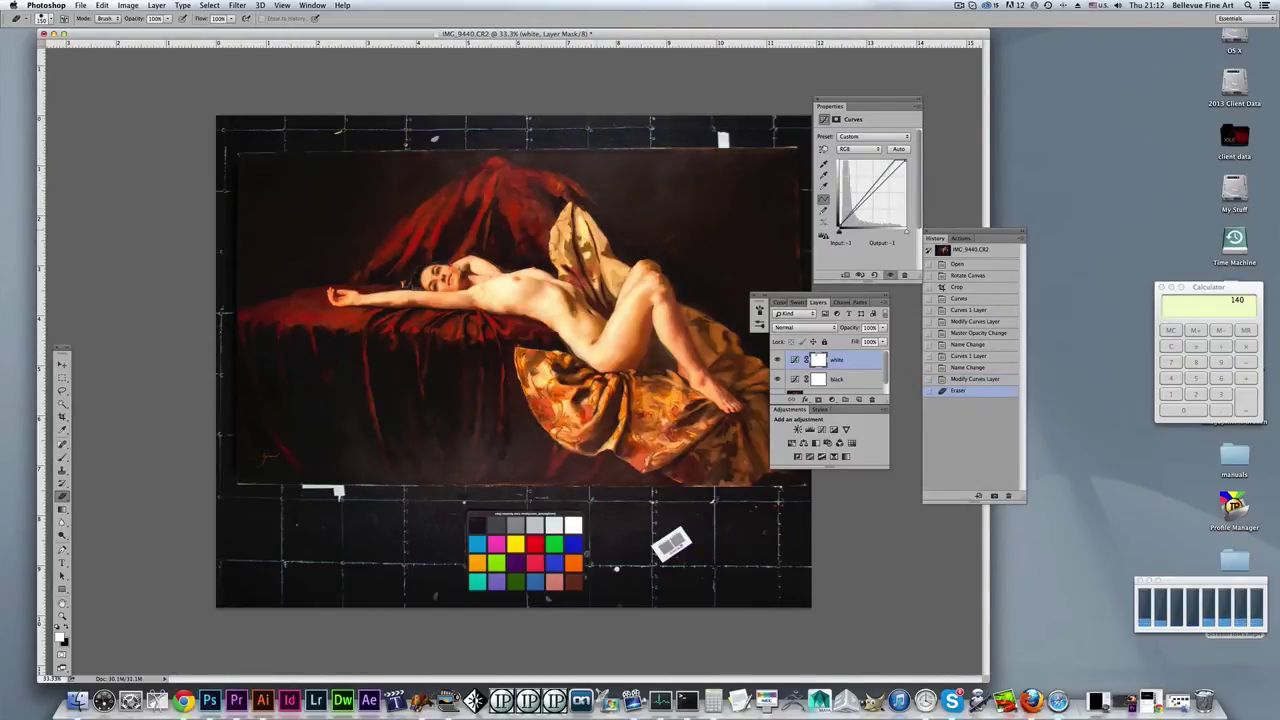
left_click(52, 22)
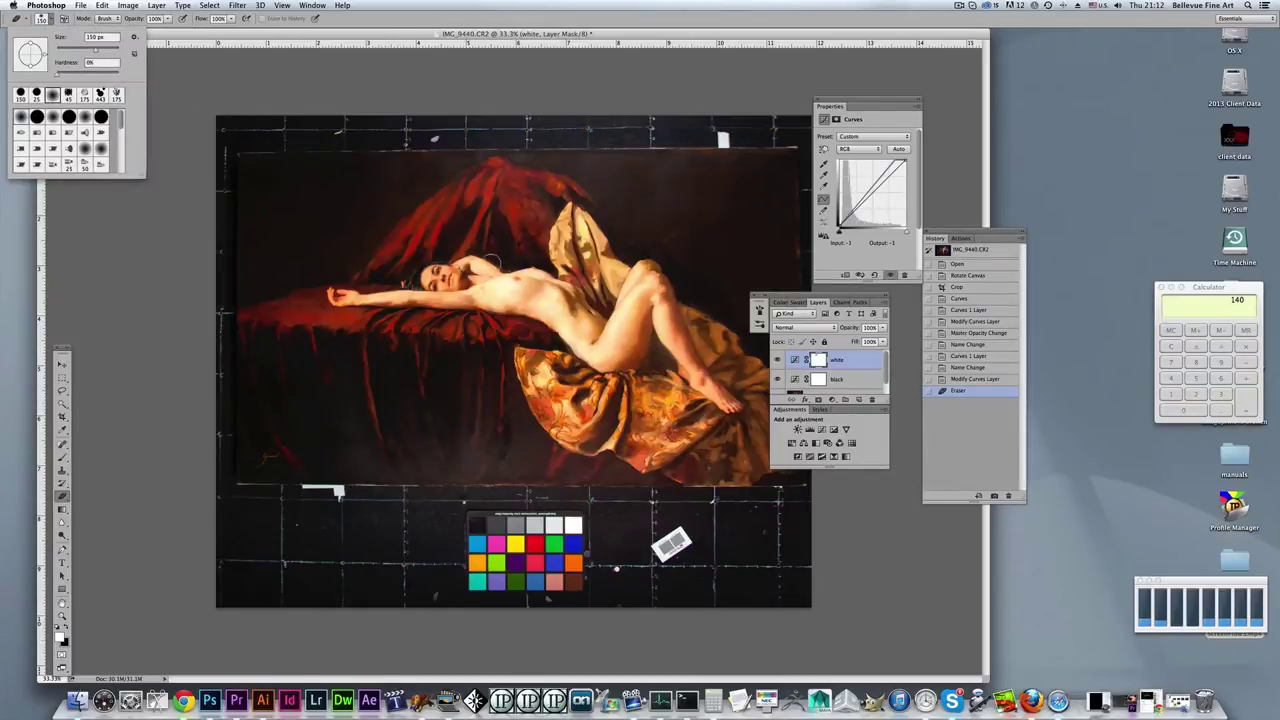
left_click(418, 204)
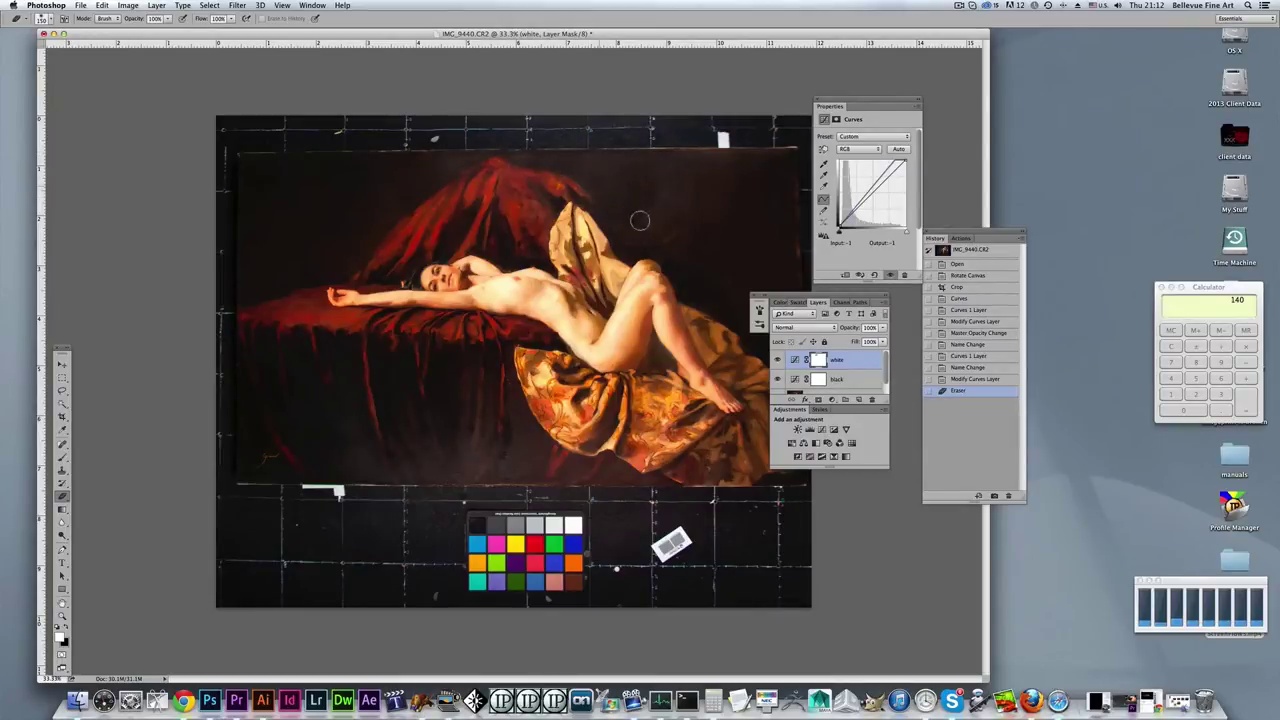
left_click_drag(687, 180, 734, 190)
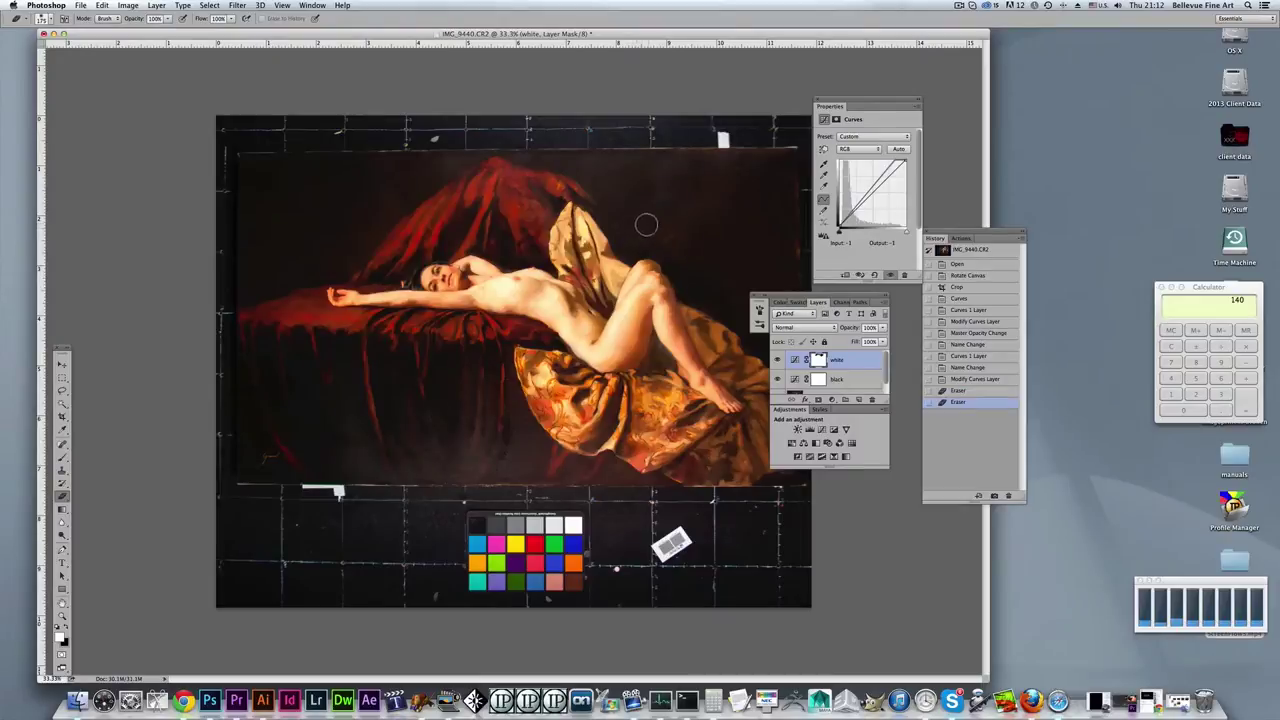
left_click_drag(663, 169, 606, 166)
mouse_move(447, 160)
left_mouse_down()
mouse_move(551, 157)
mouse_move(368, 201)
mouse_move(380, 230)
left_mouse_up()
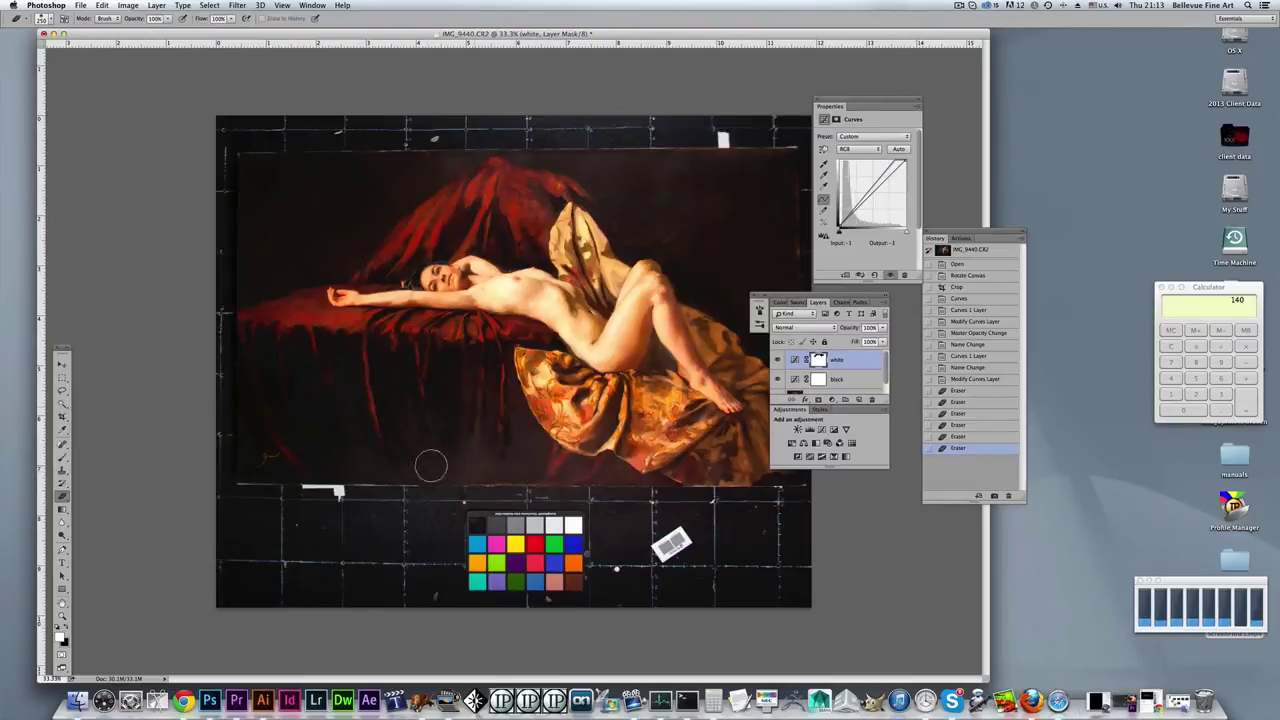
Erase the mask over the remaining background patches near the drape's edges and corners.
left_click(620, 480)
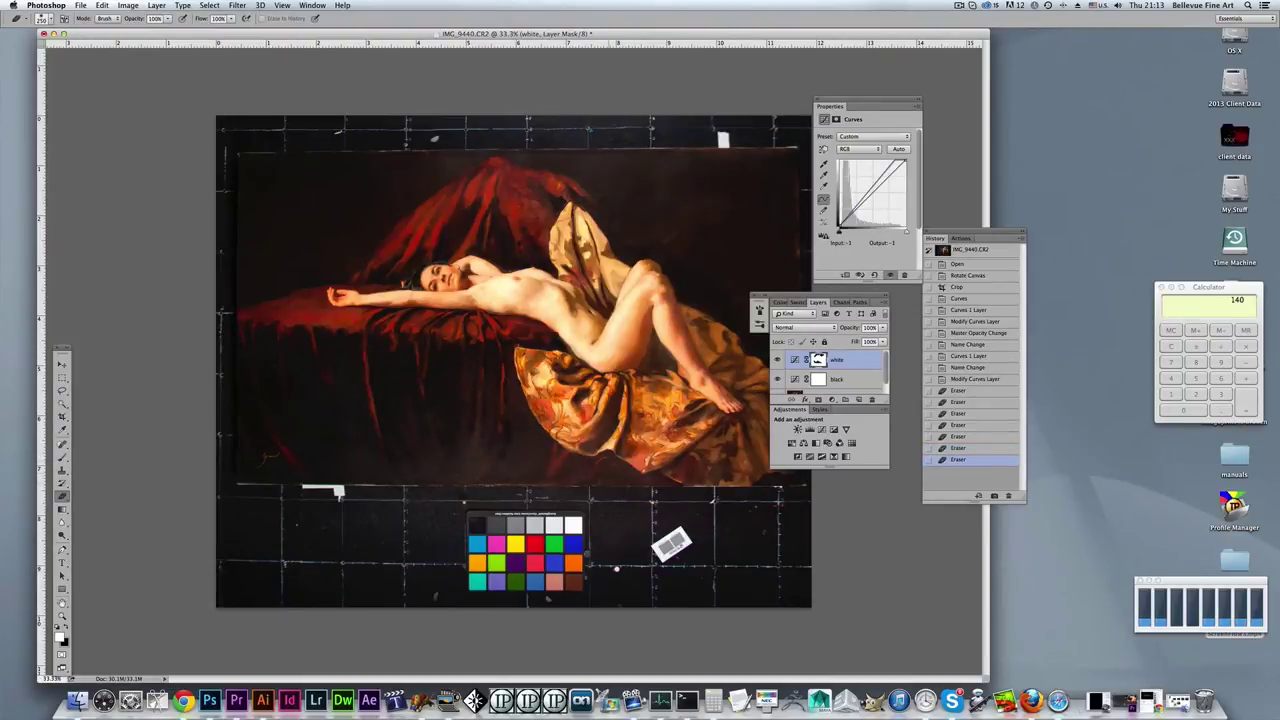
left_click(644, 468)
left_click(340, 390)
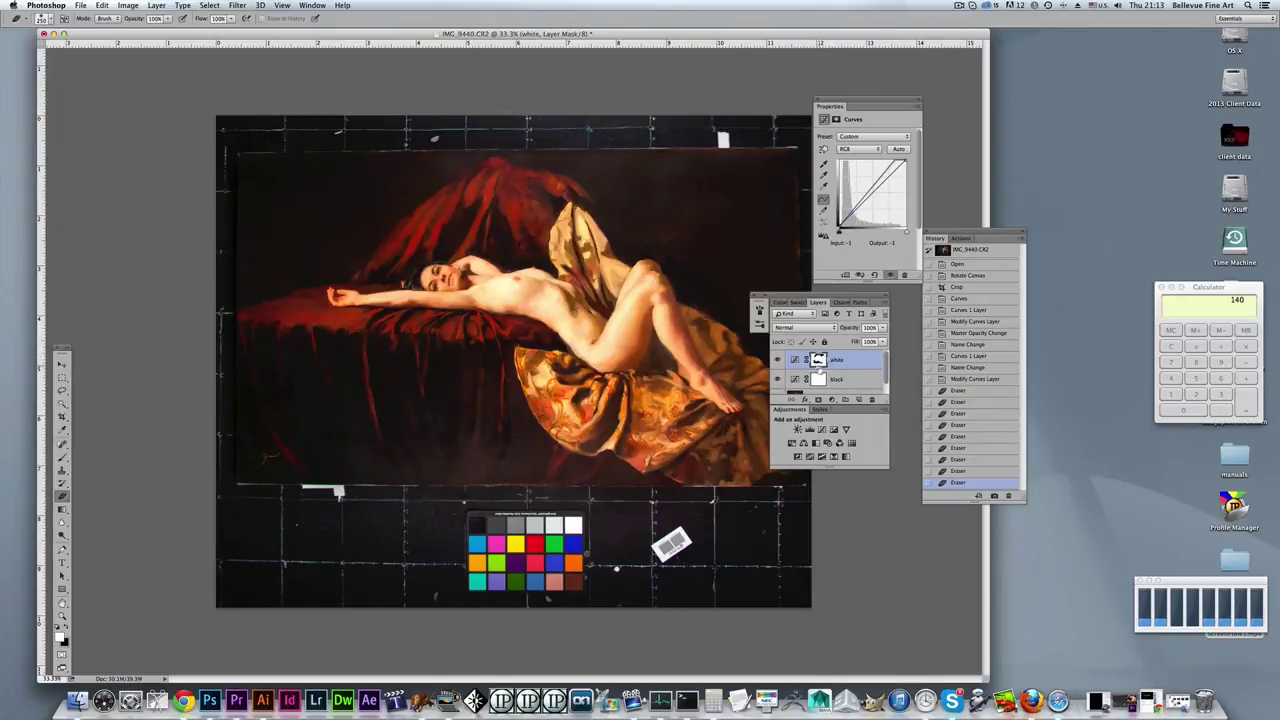
left_click(443, 466)
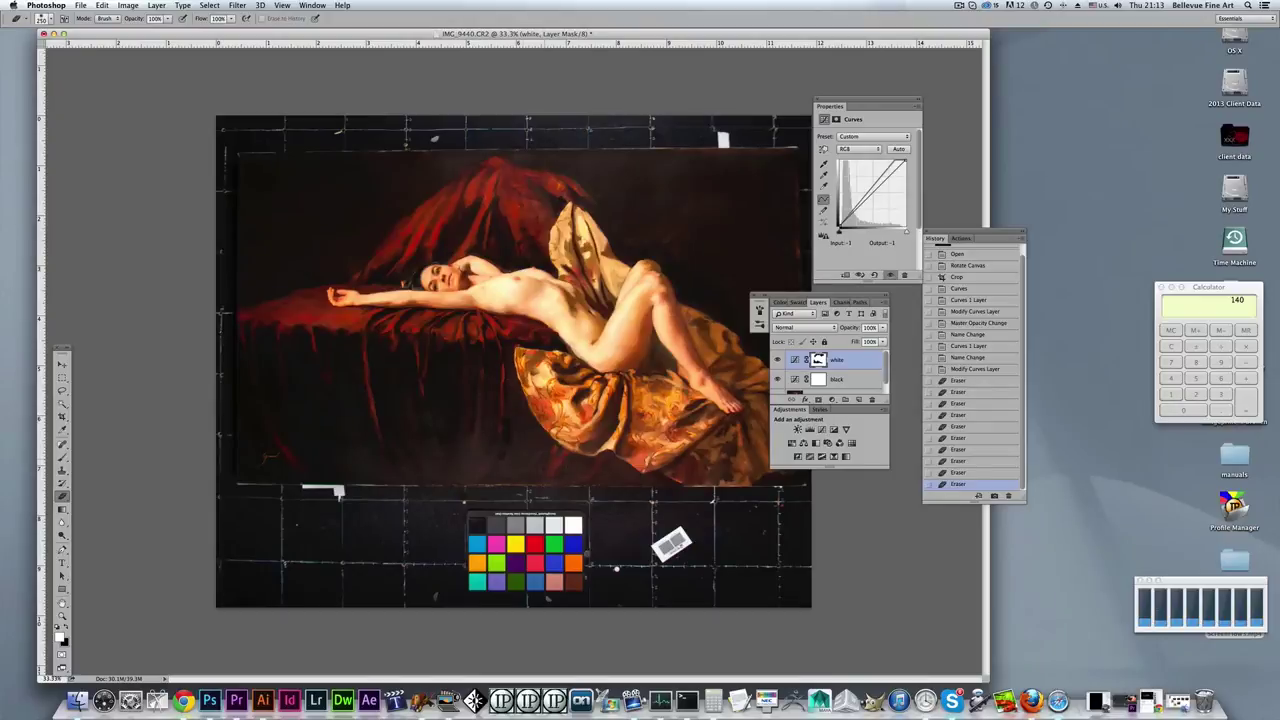
left_click(407, 436)
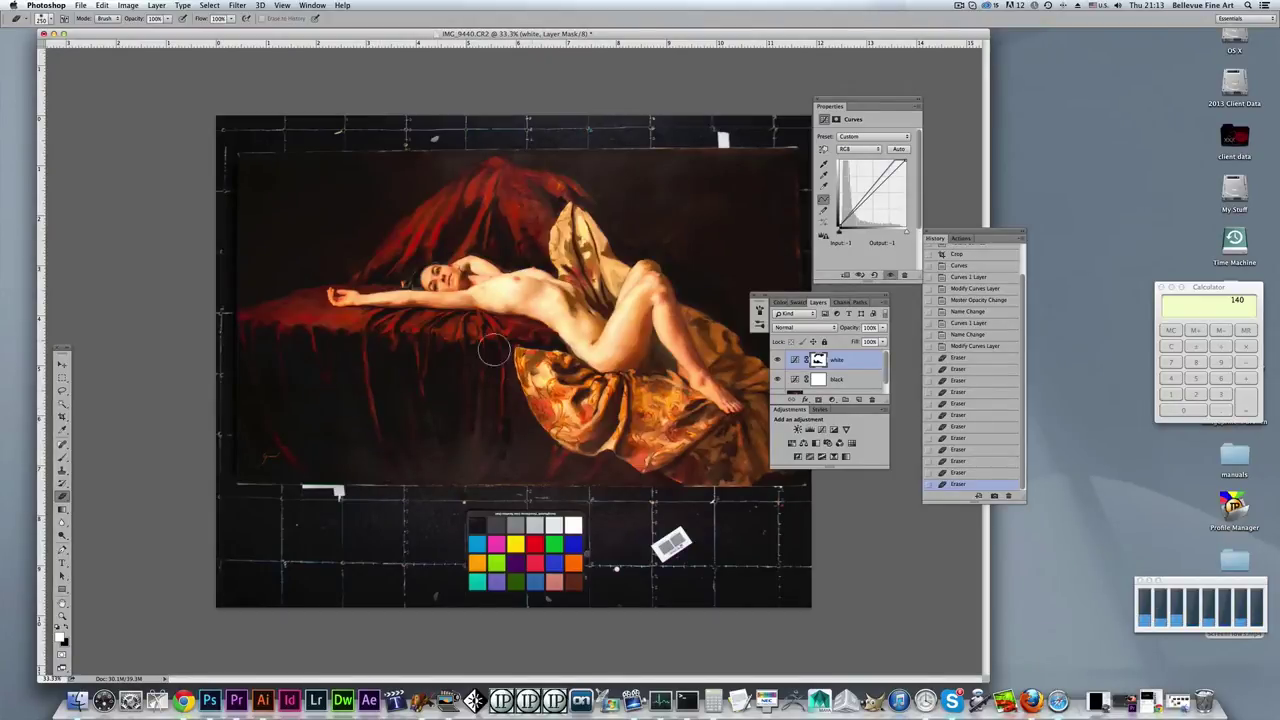
left_click(250, 322)
left_click(306, 277)
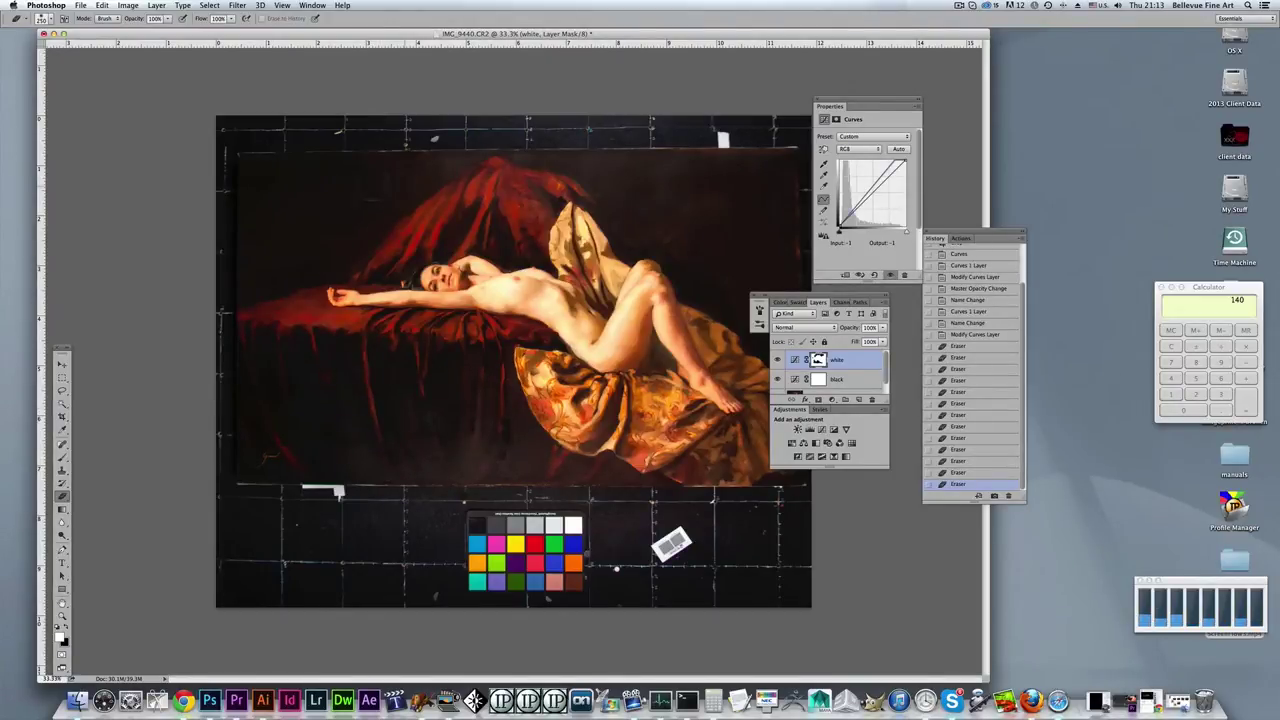
left_click(543, 167)
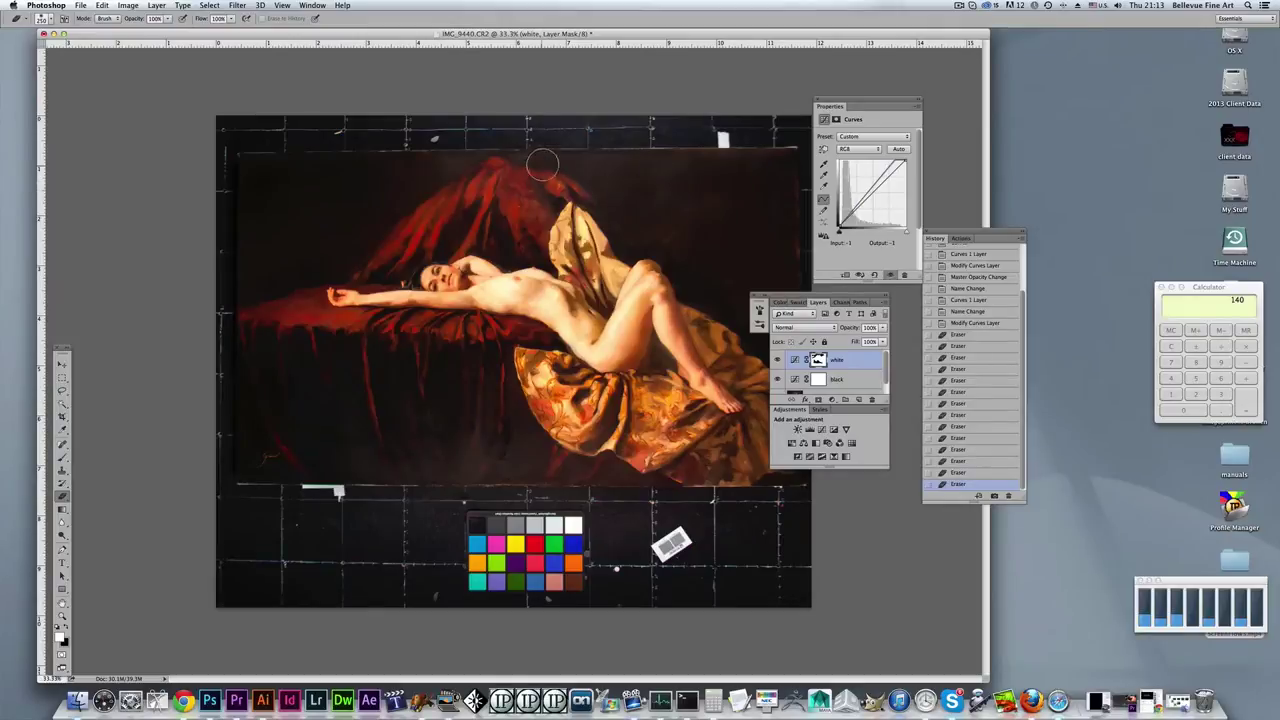
left_click(746, 199)
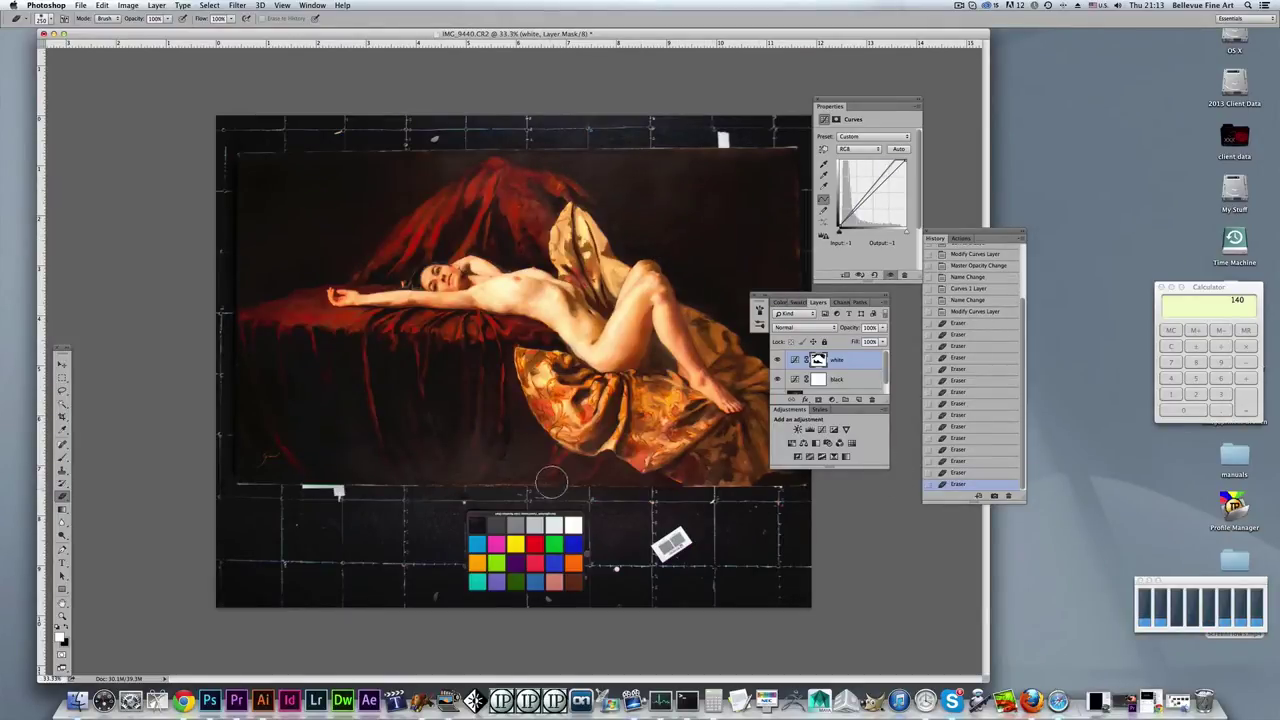
left_click(492, 463)
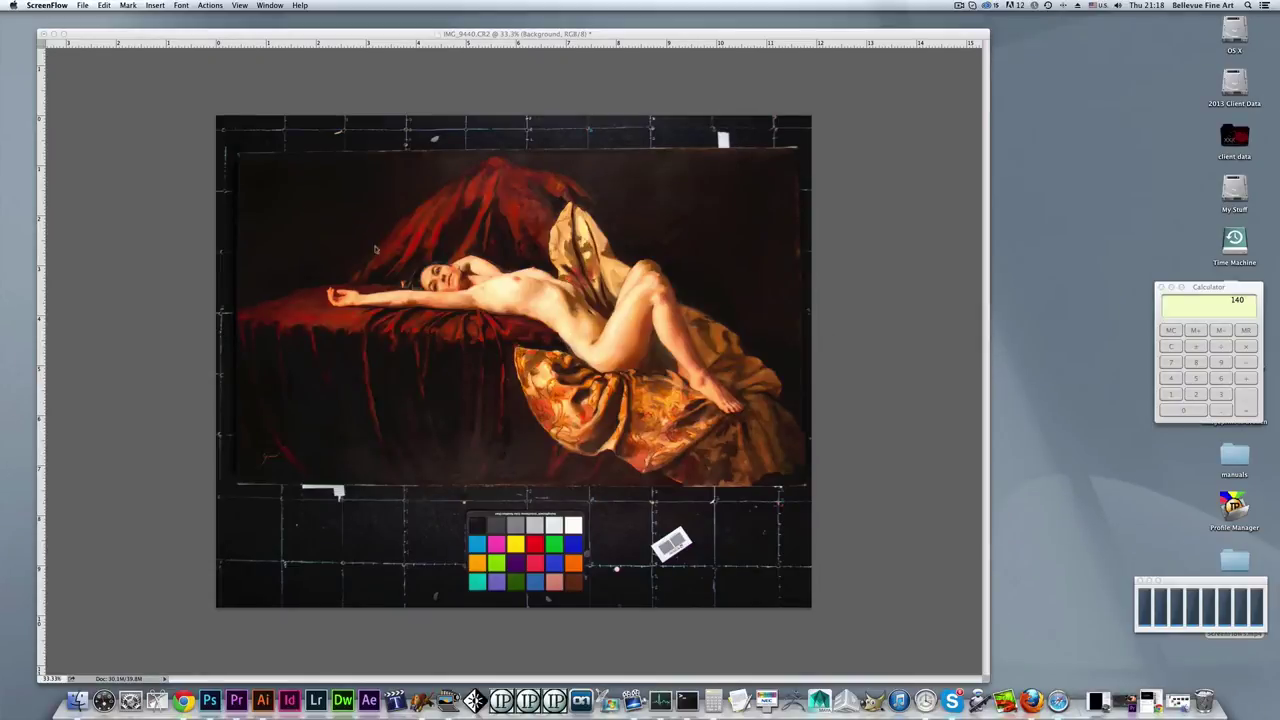
Crop to the painting alone, rotating about -1.3° and cutting out the colour chart and wall.
left_click(281, 152)
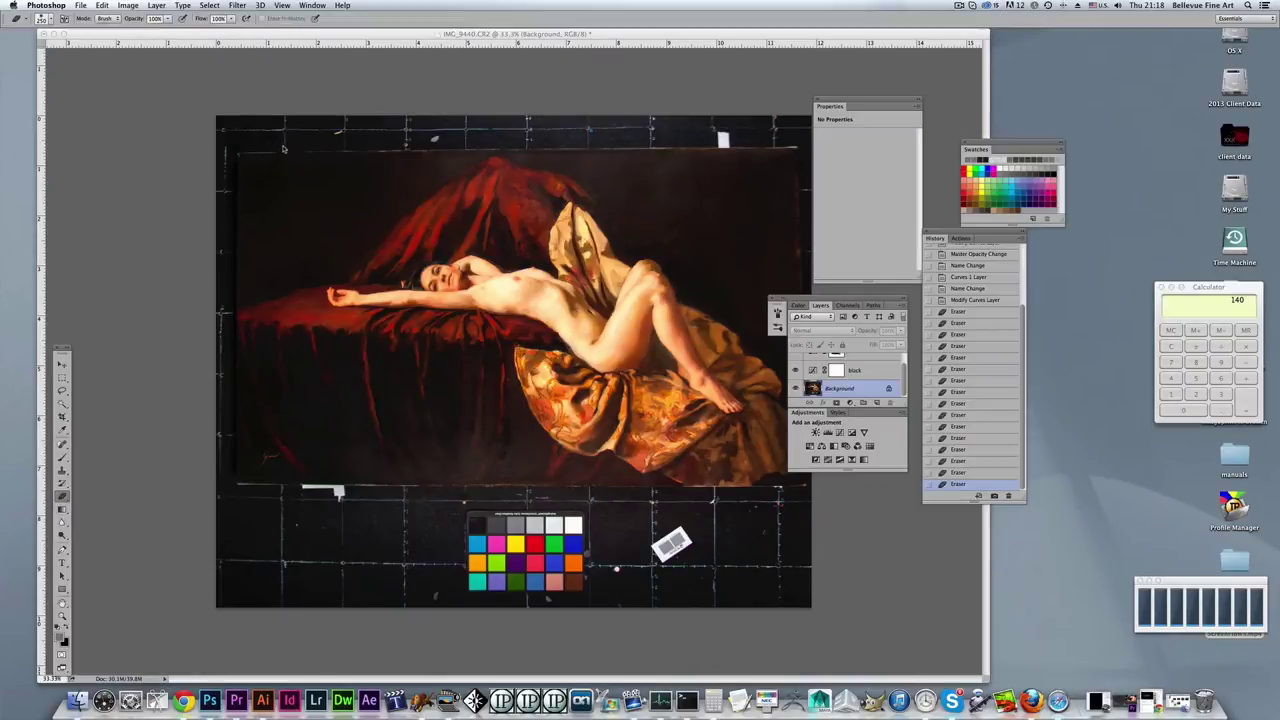
key("c")
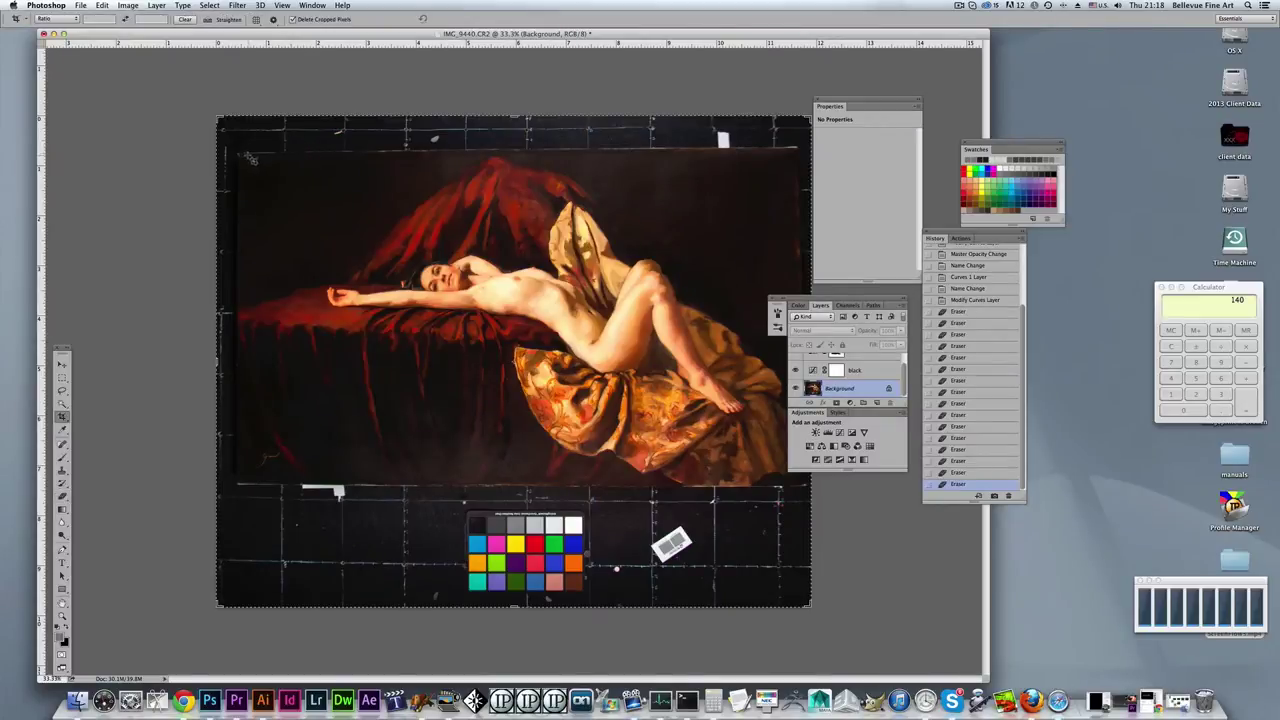
mouse_move(240, 156)
left_mouse_down()
mouse_move(800, 450)
mouse_move(779, 471)
left_mouse_up()
left_click_drag(630, 36, 539, 36)
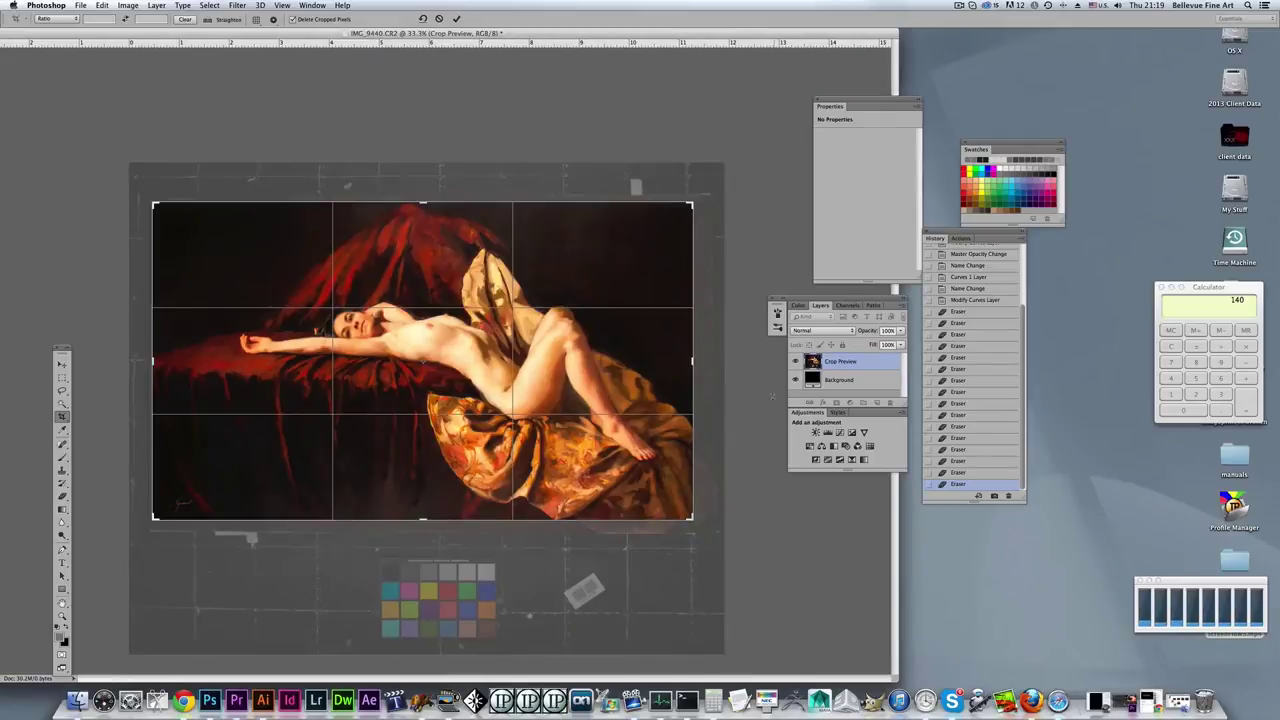
mouse_move(690, 517)
left_mouse_down()
mouse_move(714, 520)
mouse_move(703, 523)
left_mouse_up()
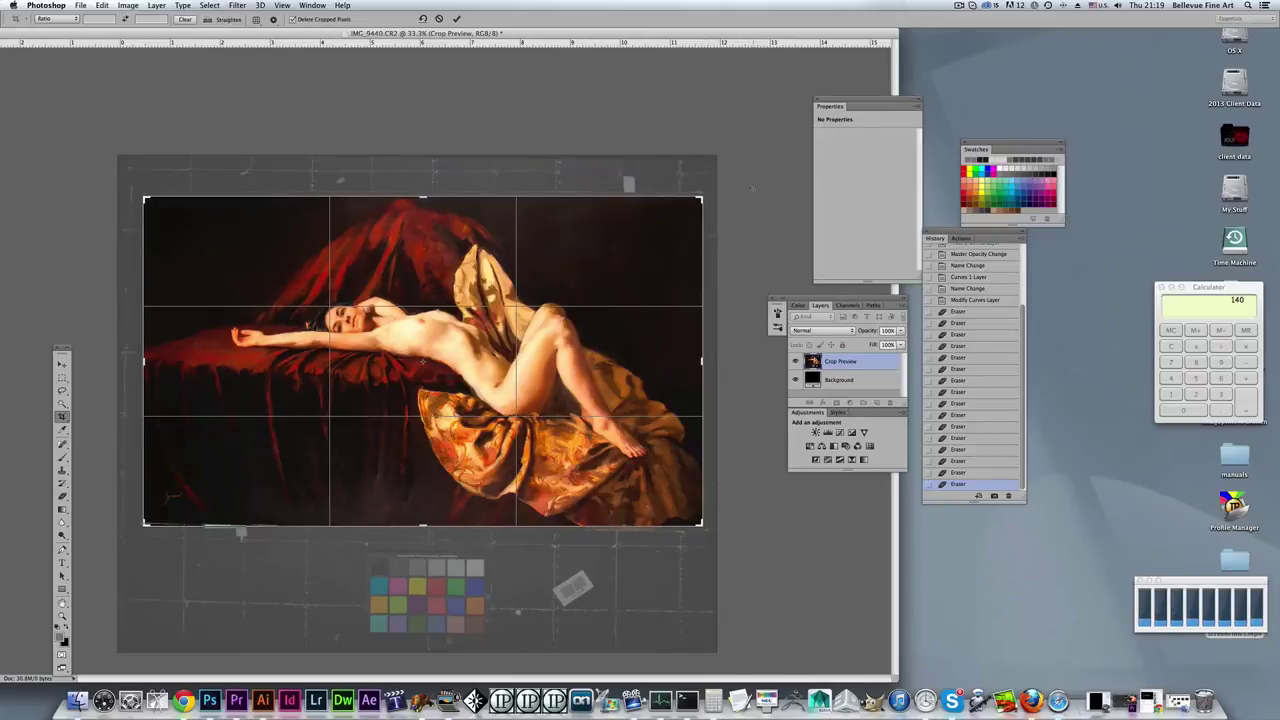
mouse_move(714, 192)
left_mouse_down()
mouse_move(724, 163)
mouse_move(712, 161)
mouse_move(740, 222)
mouse_move(732, 178)
mouse_move(722, 185)
left_mouse_up()
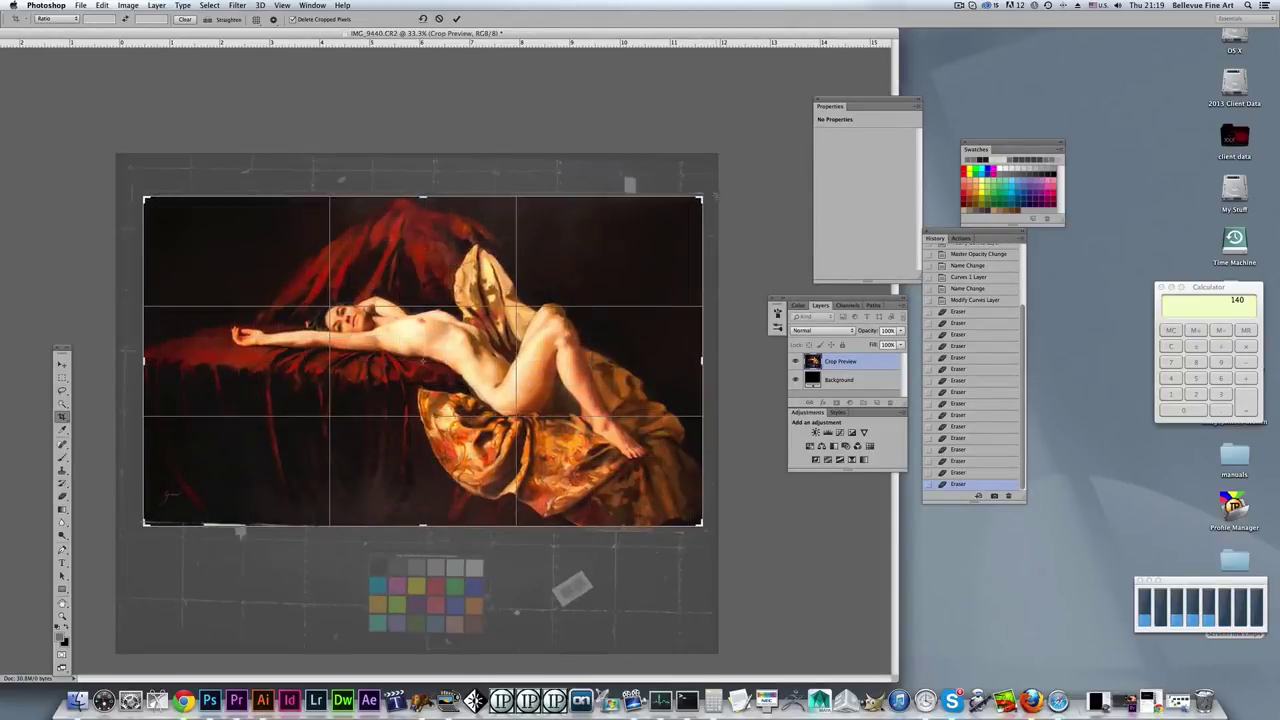
left_click_drag(422, 195, 422, 196)
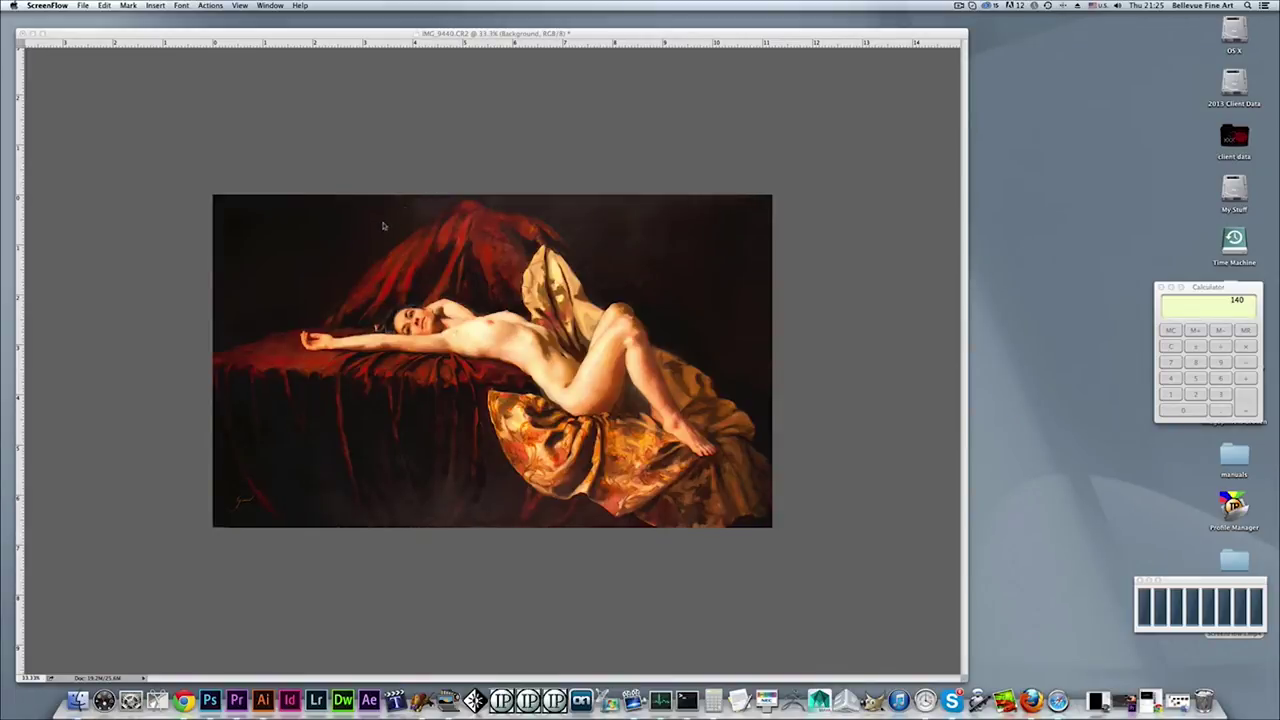
left_click(320, 71)
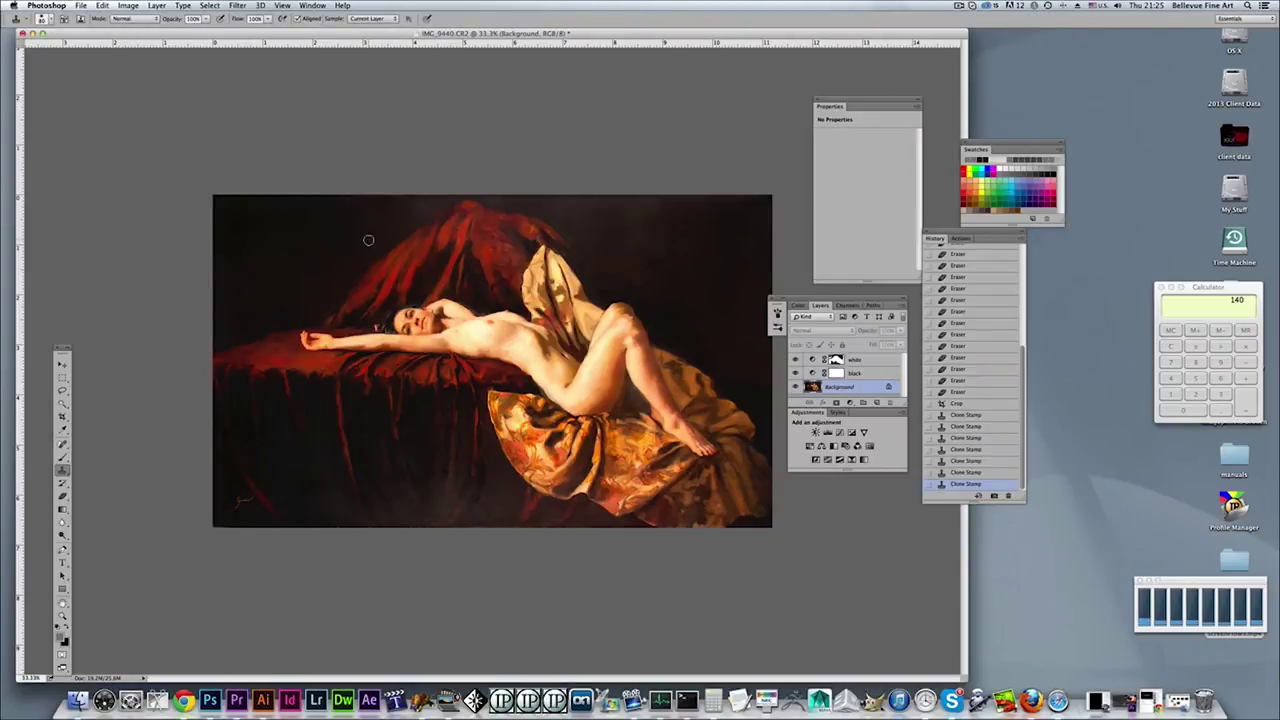
Paint a Quick Mask over the dark background above and below the figure, erasing it off the drapery peak.
key("q")
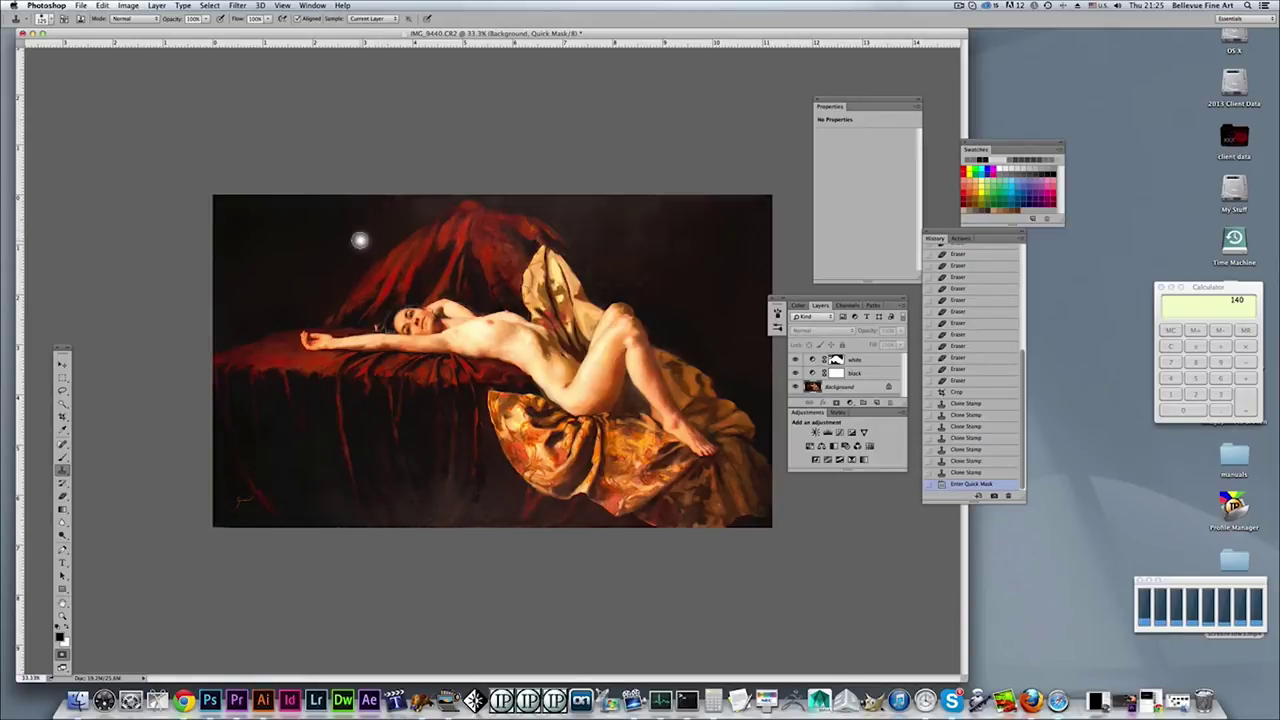
key("b")
mouse_move(396, 229)
left_mouse_down()
mouse_move(452, 201)
mouse_move(374, 197)
mouse_move(400, 230)
mouse_move(468, 195)
mouse_move(567, 207)
mouse_move(516, 203)
mouse_move(570, 242)
mouse_move(579, 212)
mouse_move(557, 203)
mouse_move(575, 199)
mouse_move(552, 223)
mouse_move(577, 235)
mouse_move(568, 251)
mouse_move(612, 257)
mouse_move(580, 258)
mouse_move(584, 223)
mouse_move(562, 211)
mouse_move(626, 247)
mouse_move(598, 237)
mouse_move(631, 228)
mouse_move(606, 219)
mouse_move(633, 210)
mouse_move(593, 192)
mouse_move(618, 223)
mouse_move(450, 189)
left_mouse_up()
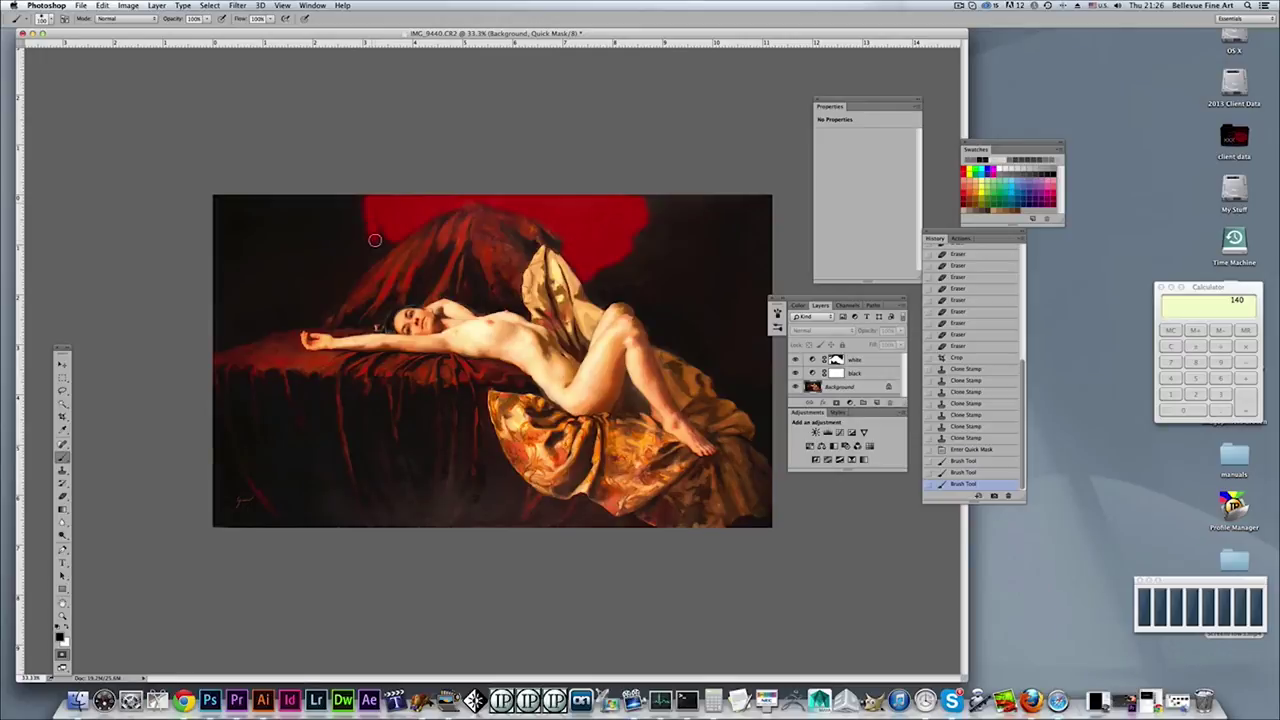
mouse_move(377, 247)
left_mouse_down()
mouse_move(375, 207)
mouse_move(397, 225)
left_mouse_up()
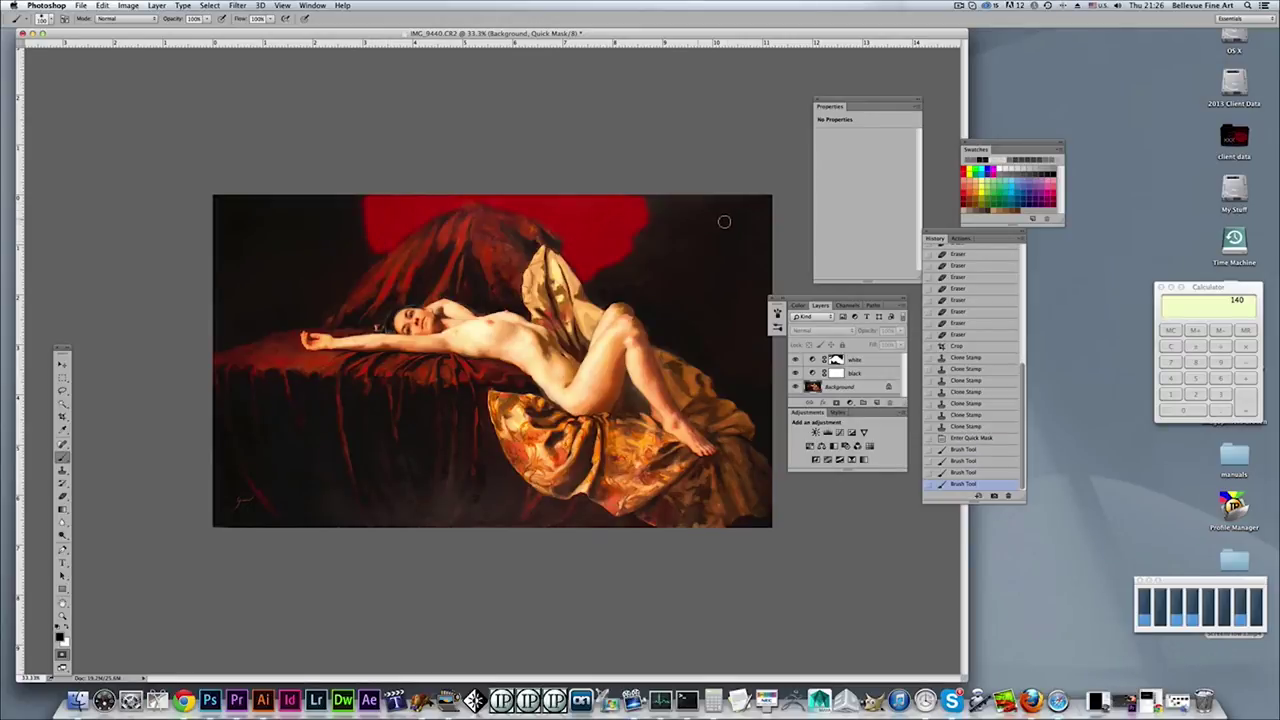
mouse_move(639, 227)
left_mouse_down()
mouse_move(629, 200)
mouse_move(640, 222)
left_mouse_up()
mouse_move(371, 457)
left_mouse_down()
mouse_move(407, 533)
mouse_move(418, 498)
mouse_move(423, 515)
mouse_move(441, 507)
mouse_move(437, 470)
mouse_move(424, 526)
mouse_move(456, 452)
mouse_move(473, 515)
mouse_move(492, 470)
mouse_move(485, 434)
mouse_move(492, 522)
mouse_move(497, 471)
mouse_move(519, 500)
mouse_move(484, 522)
mouse_move(504, 524)
mouse_move(492, 451)
mouse_move(558, 508)
mouse_move(505, 512)
mouse_move(554, 517)
mouse_move(480, 481)
mouse_move(540, 504)
mouse_move(497, 469)
mouse_move(488, 433)
mouse_move(453, 495)
mouse_move(409, 493)
mouse_move(389, 527)
mouse_move(372, 525)
mouse_move(322, 450)
mouse_move(319, 493)
mouse_move(352, 530)
left_mouse_up()
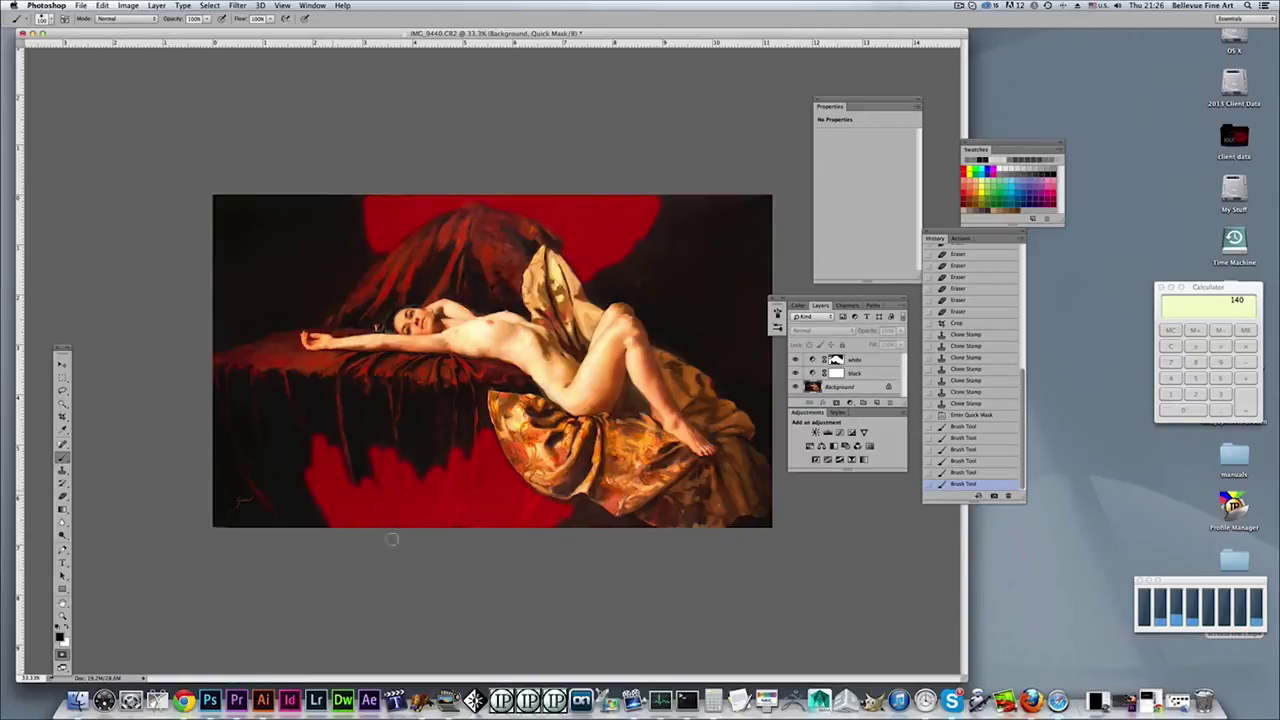
left_click_drag(515, 524, 480, 487)
key("e")
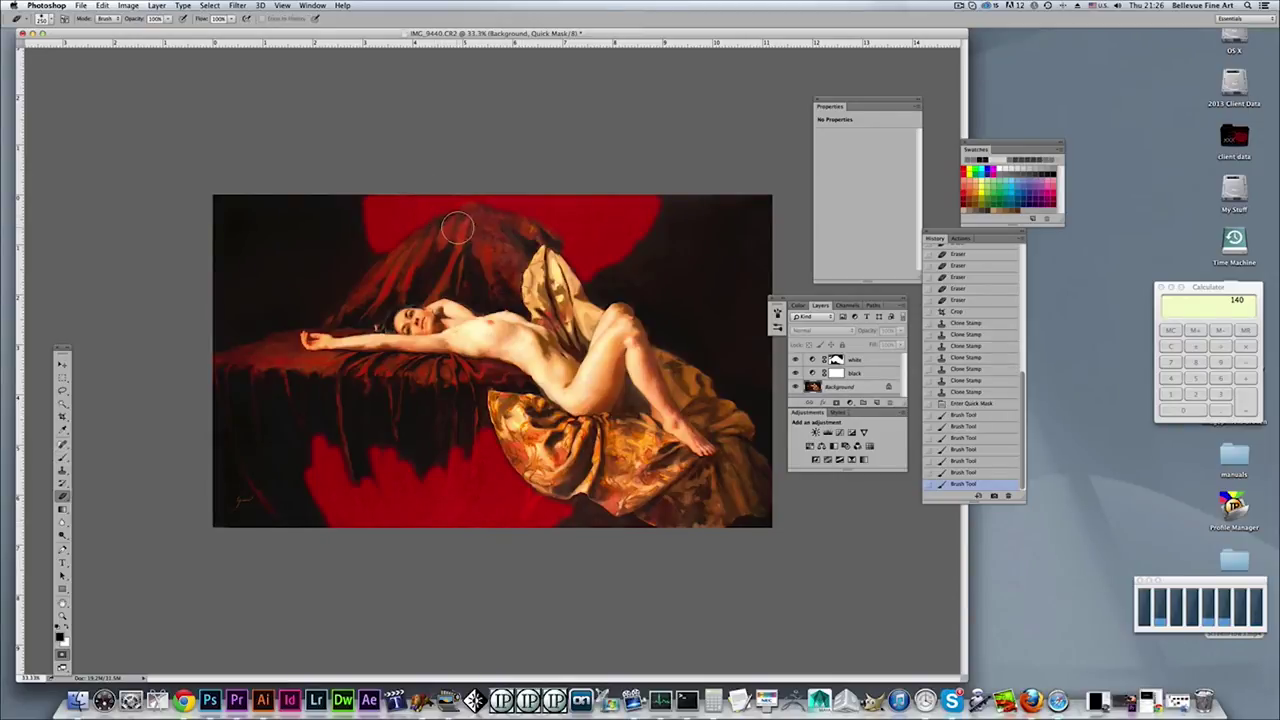
left_click_drag(457, 228, 473, 215)
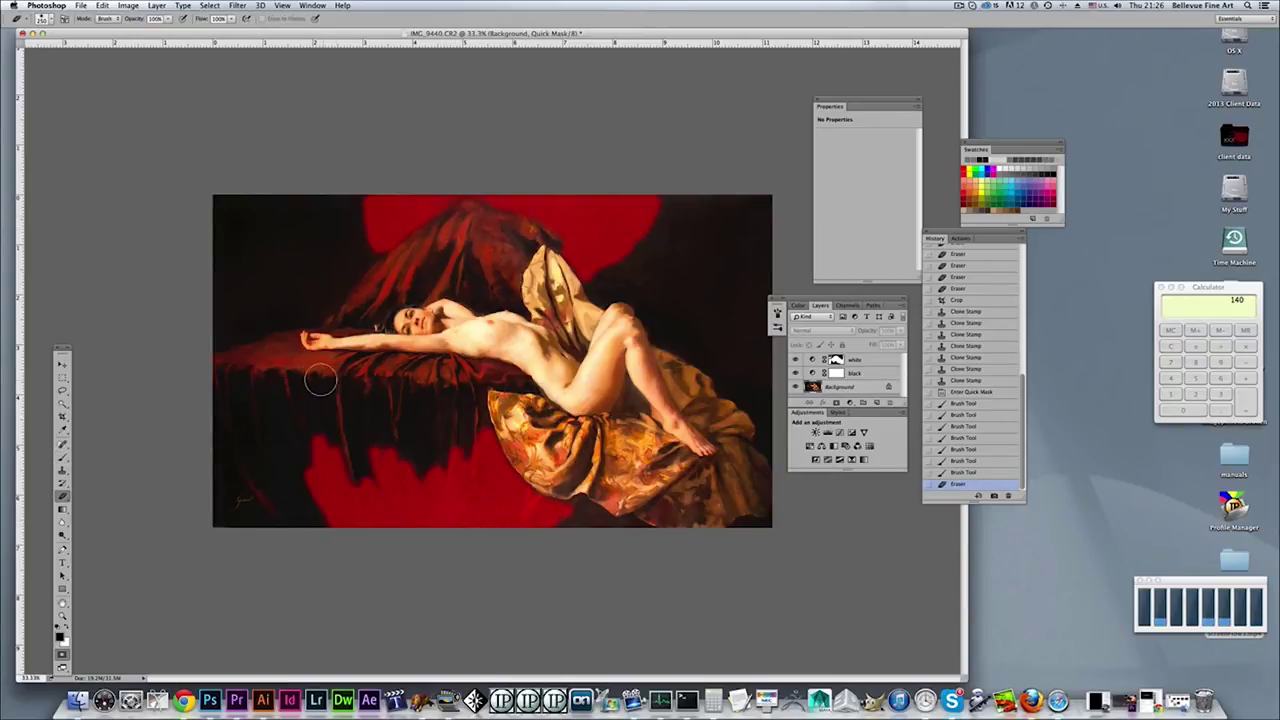
Soften the top-left mask edge with the Eraser at 60% opacity, then brush more mask there.
left_click(168, 20)
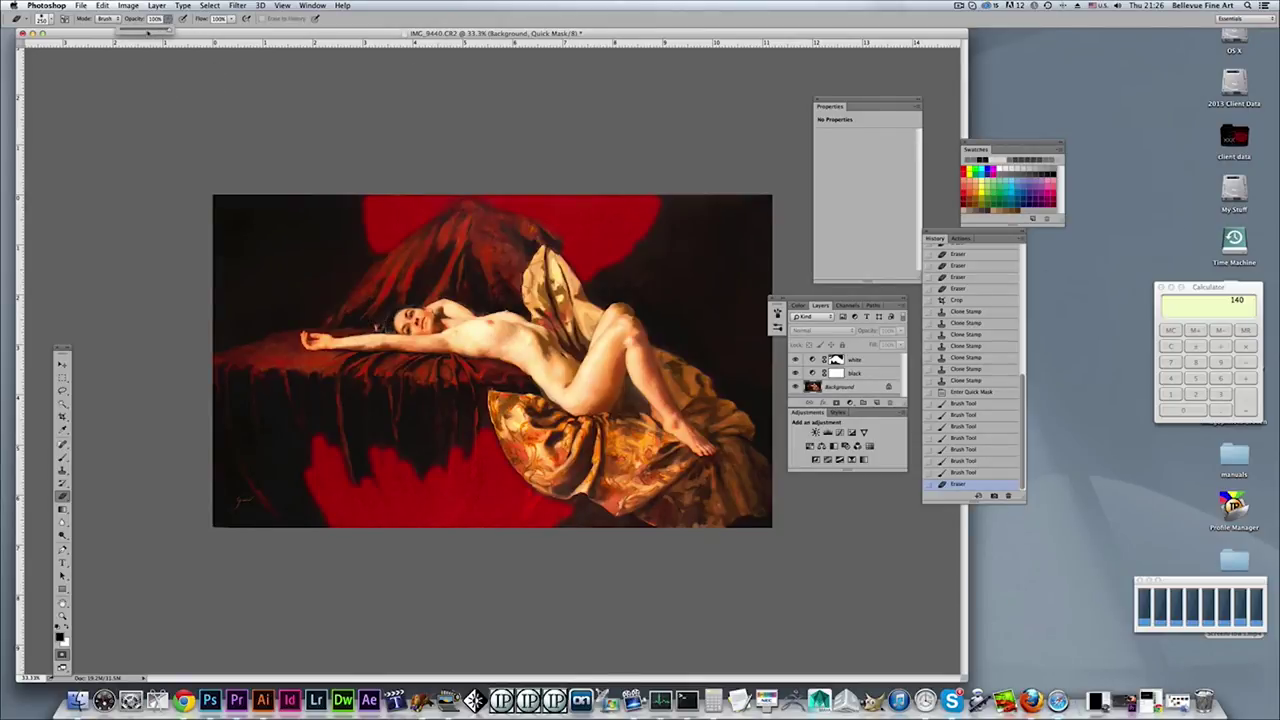
left_click(148, 31)
mouse_move(361, 217)
left_mouse_down()
mouse_move(354, 243)
mouse_move(343, 200)
mouse_move(354, 250)
mouse_move(337, 205)
left_mouse_up()
key("b")
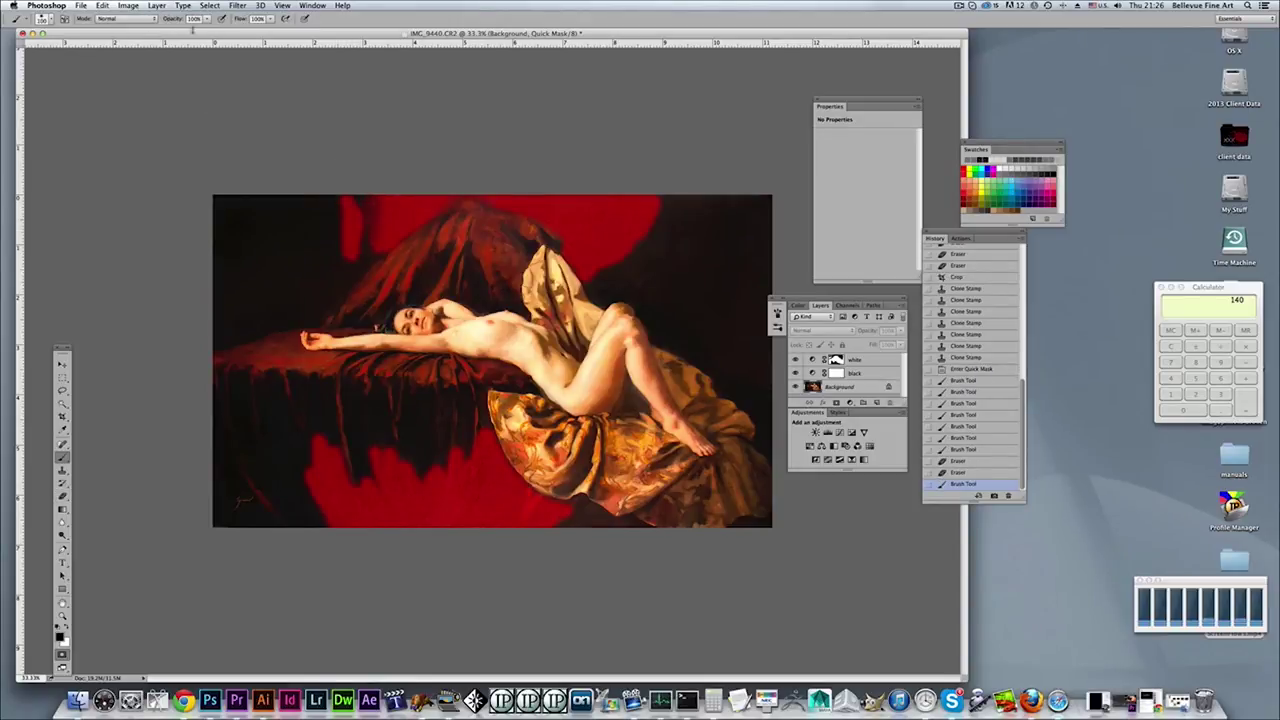
left_click(207, 19)
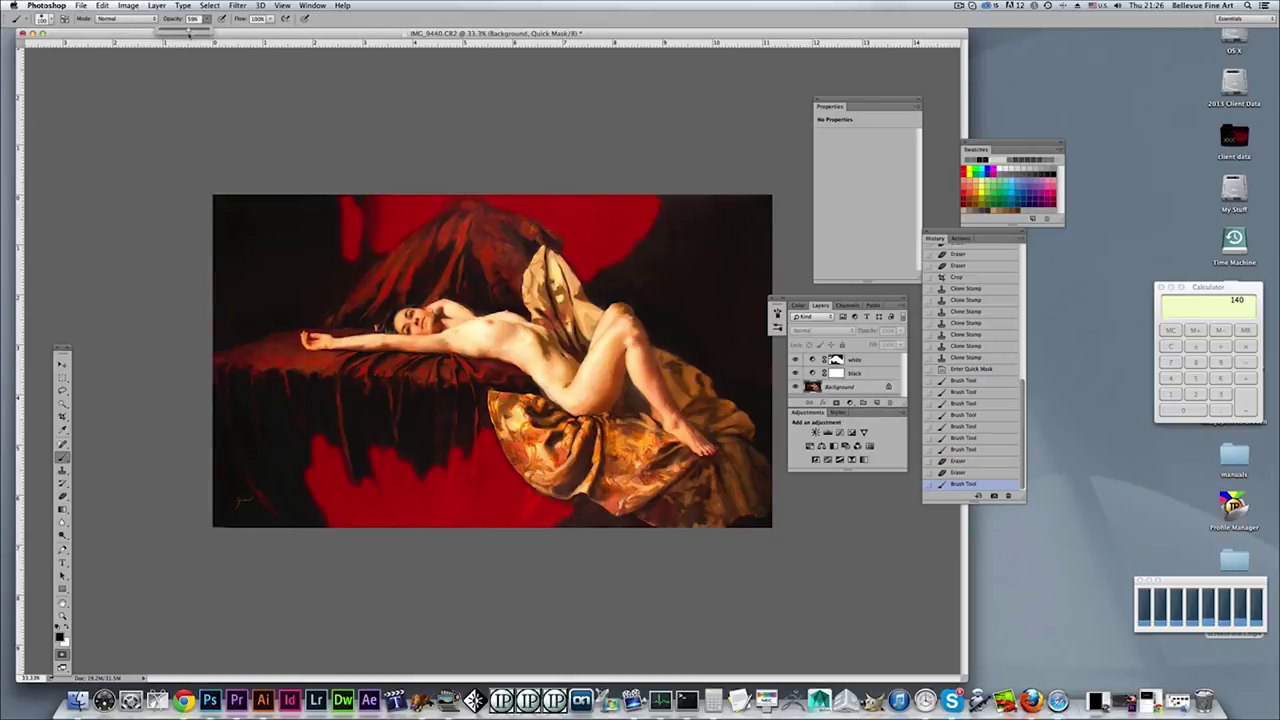
mouse_move(330, 194)
left_mouse_down()
mouse_move(348, 251)
mouse_move(350, 215)
mouse_move(337, 241)
mouse_move(334, 224)
mouse_move(346, 253)
left_mouse_up()
With a larger brush, mask the dark areas left of the backdrop, right of the red patch, and lower-left.
key("e")
key("b")
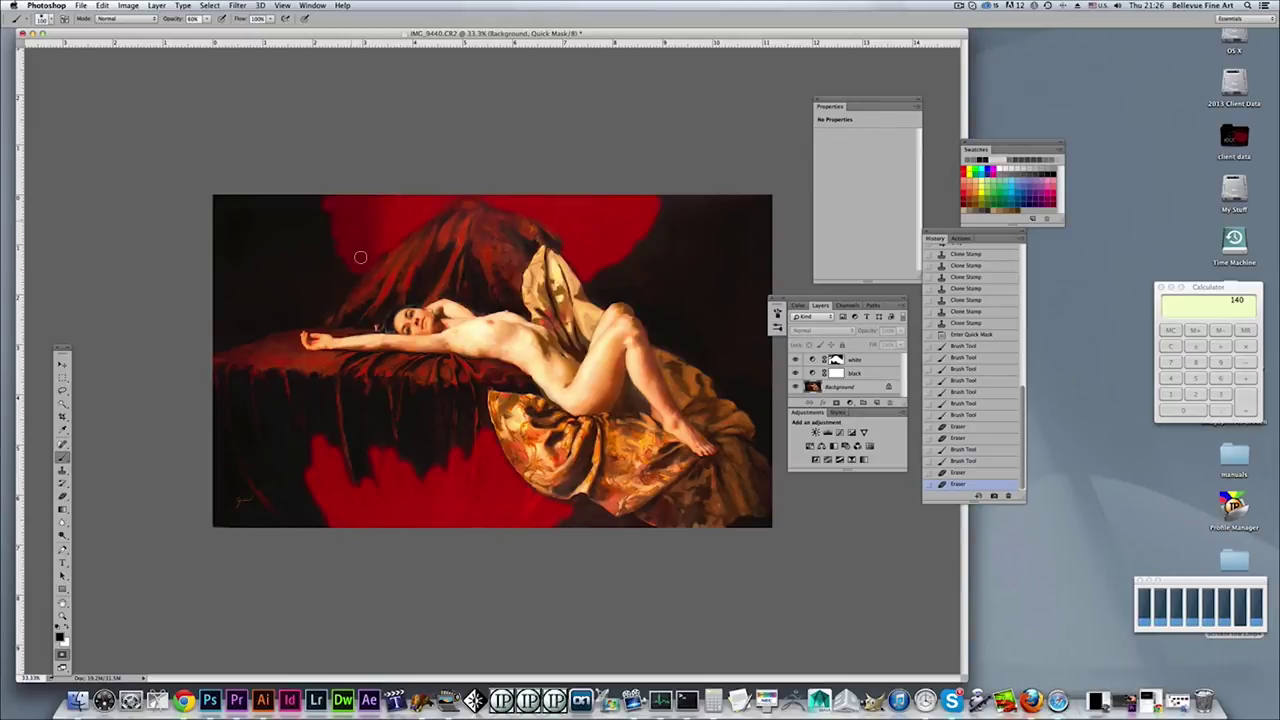
left_click_drag(386, 250, 338, 274)
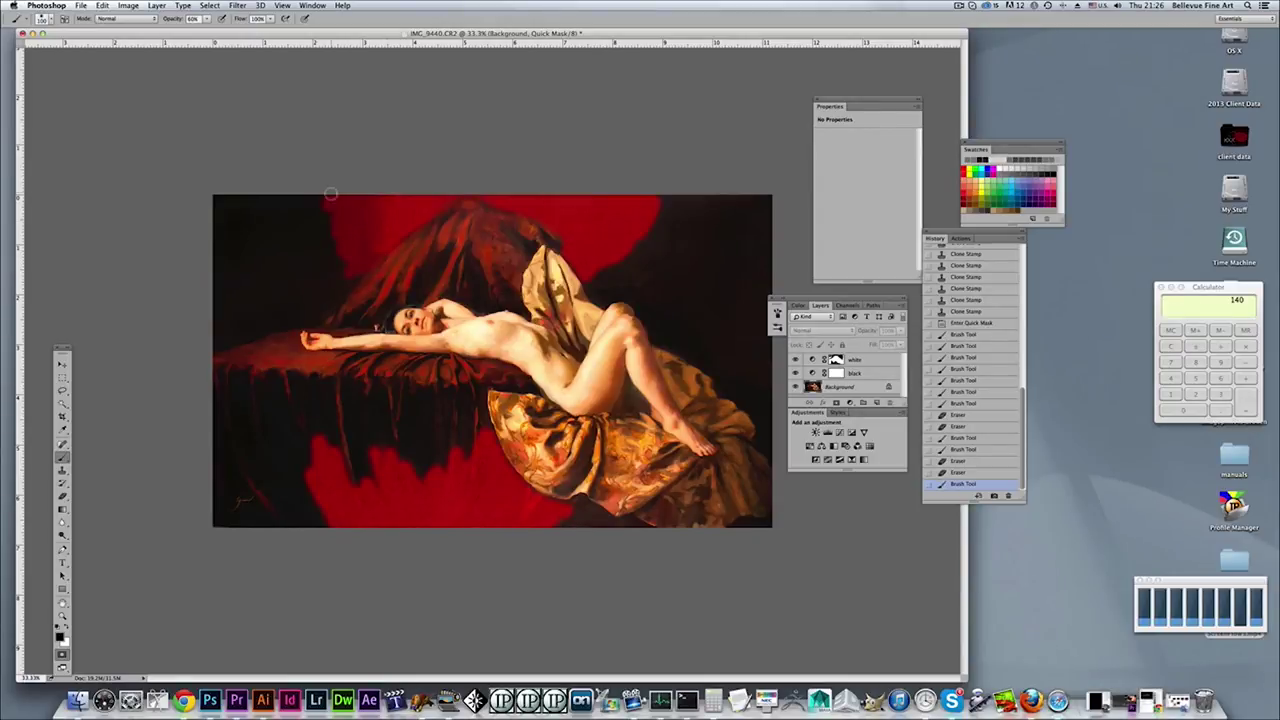
key("bracketright")
key("bracketright")
key("bracketright")
key("bracketright")
mouse_move(318, 227)
left_mouse_down()
mouse_move(339, 272)
mouse_move(335, 195)
mouse_move(336, 276)
mouse_move(363, 249)
left_mouse_up()
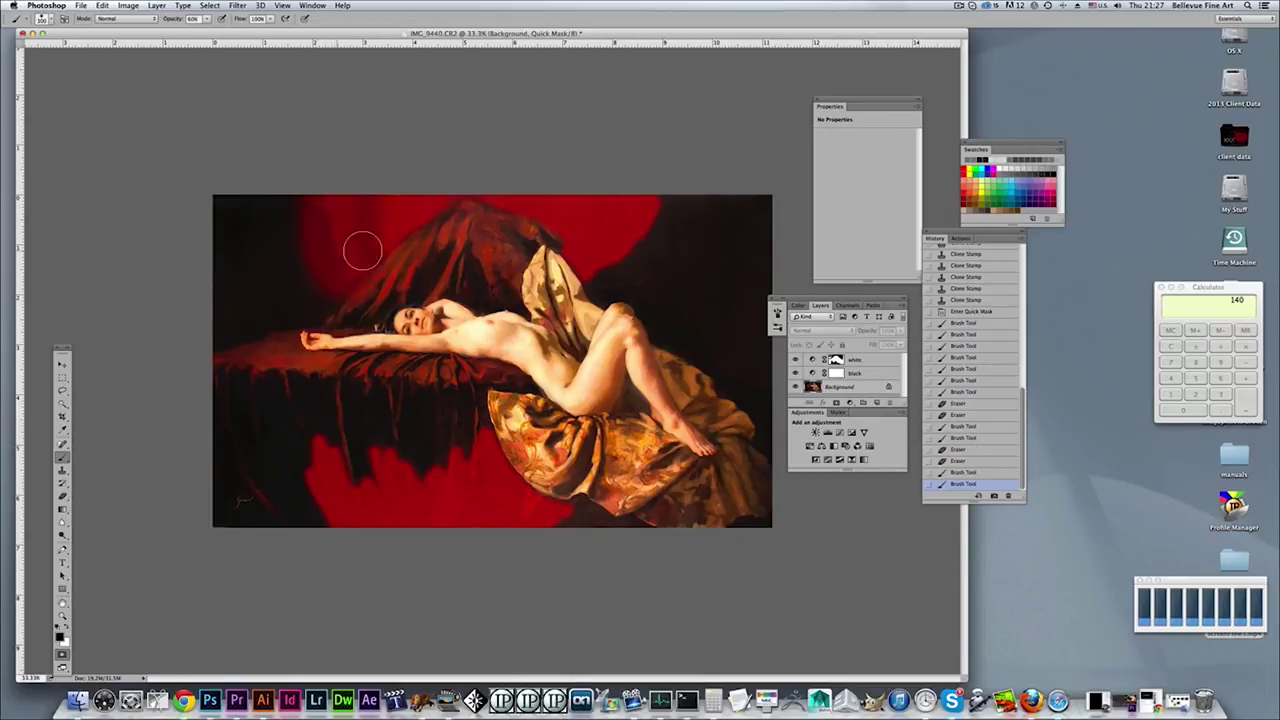
mouse_move(617, 277)
left_mouse_down()
mouse_move(668, 207)
mouse_move(646, 283)
mouse_move(600, 274)
mouse_move(663, 269)
mouse_move(723, 197)
mouse_move(669, 206)
mouse_move(651, 283)
left_mouse_up()
mouse_move(277, 443)
left_mouse_down()
mouse_move(304, 428)
mouse_move(336, 445)
mouse_move(353, 486)
mouse_move(366, 441)
mouse_move(379, 442)
mouse_move(427, 481)
mouse_move(416, 465)
mouse_move(426, 476)
mouse_move(443, 438)
mouse_move(460, 433)
mouse_move(455, 454)
mouse_move(437, 442)
mouse_move(327, 460)
mouse_move(339, 452)
mouse_move(305, 487)
left_mouse_up()
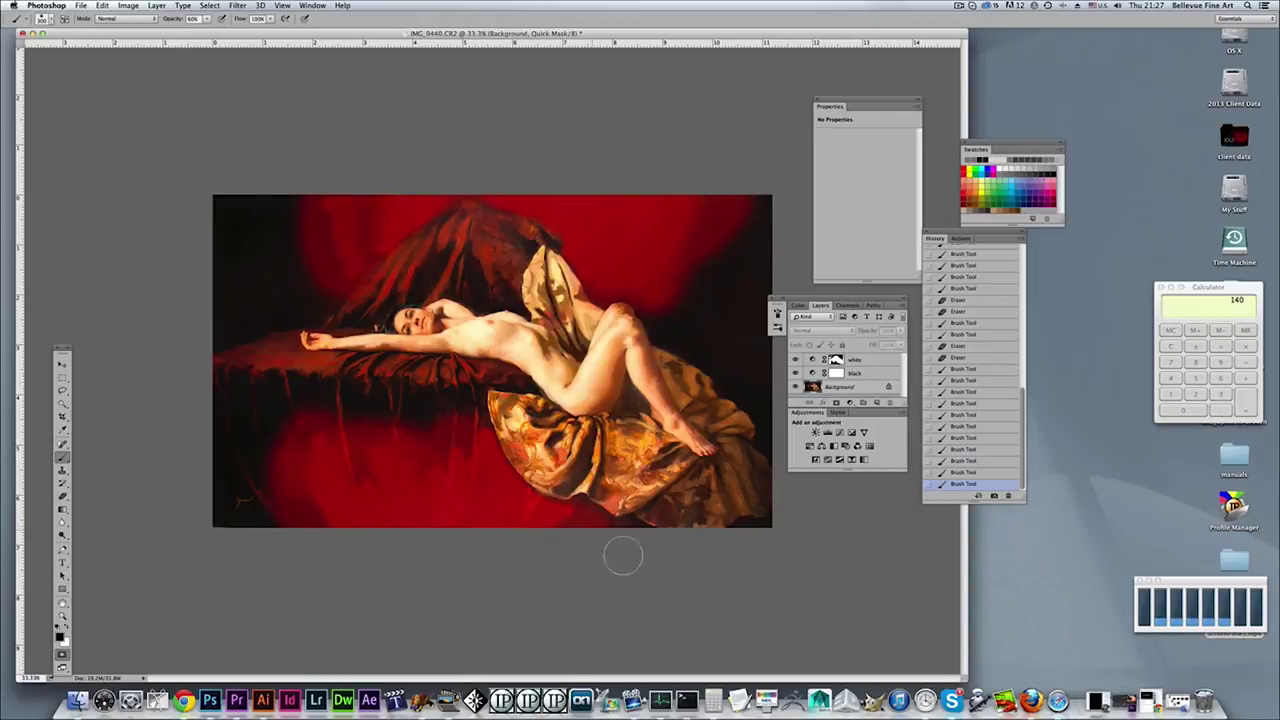
Lower the brush opacity to 20%, adding a few soft strokes on the right background.
left_click(206, 19)
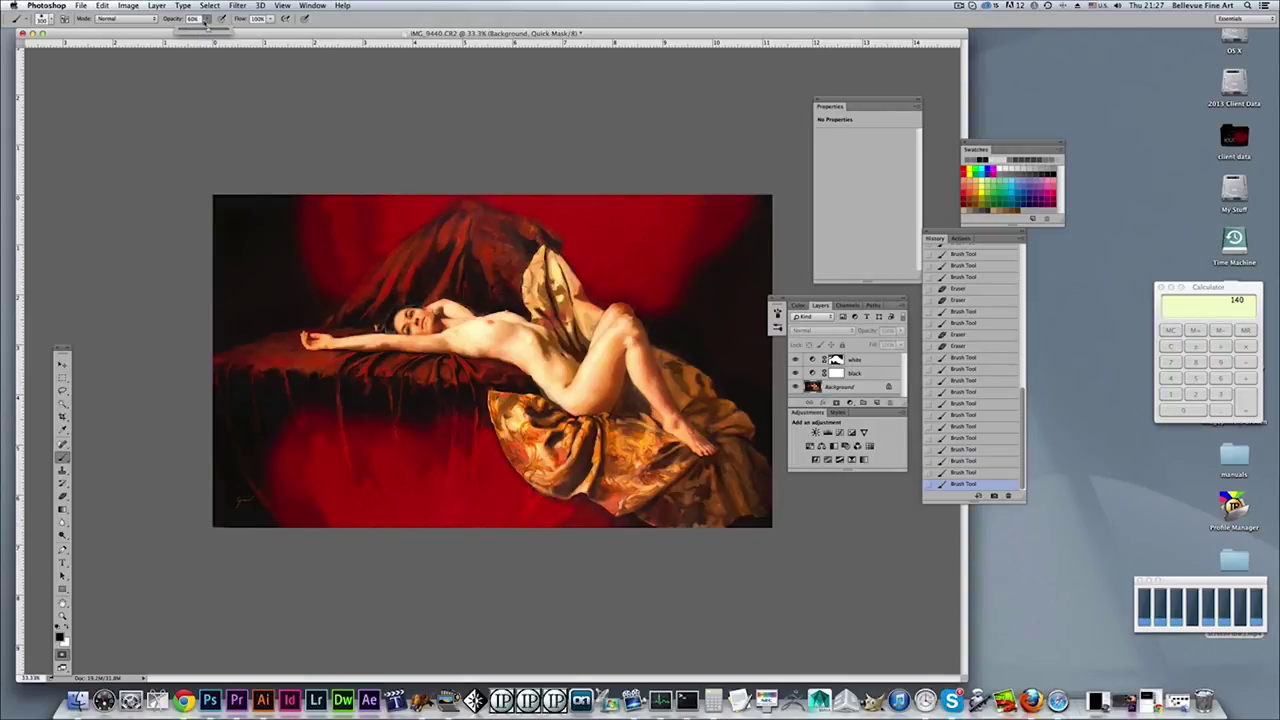
left_click(278, 225)
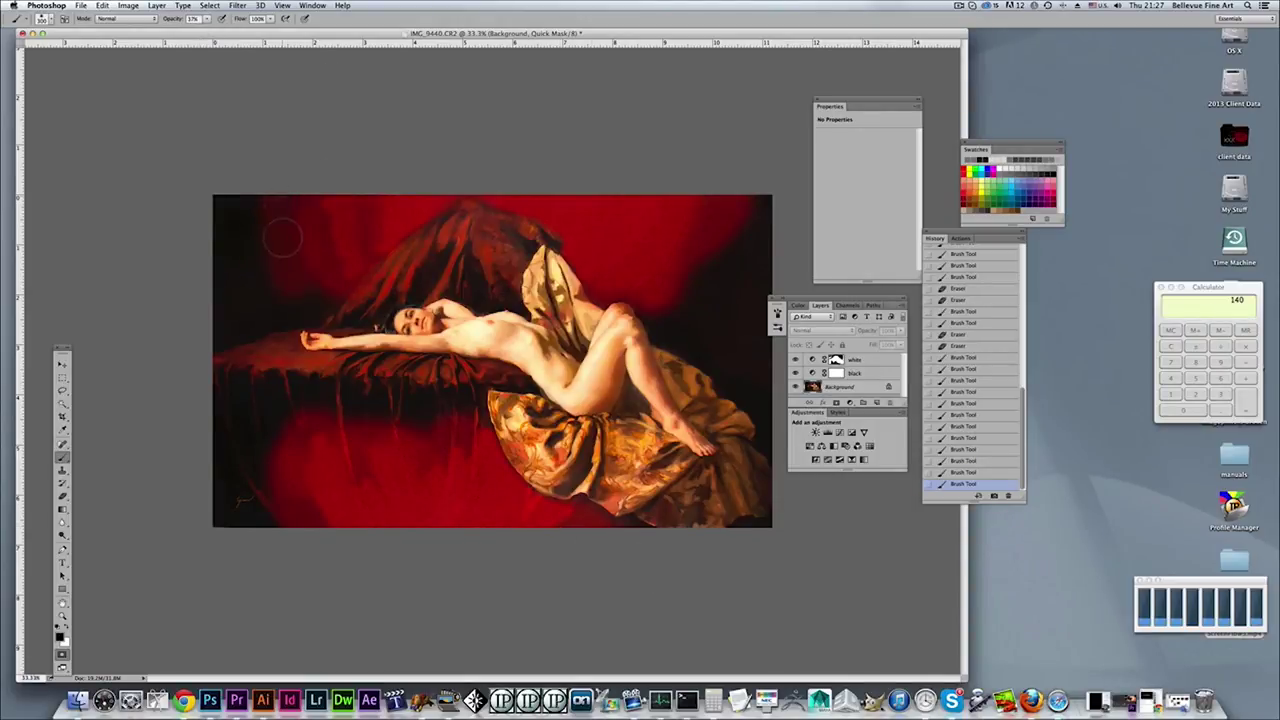
mouse_move(754, 218)
left_mouse_down()
mouse_move(726, 272)
mouse_move(765, 213)
left_mouse_up()
left_click_drag(701, 312, 700, 340)
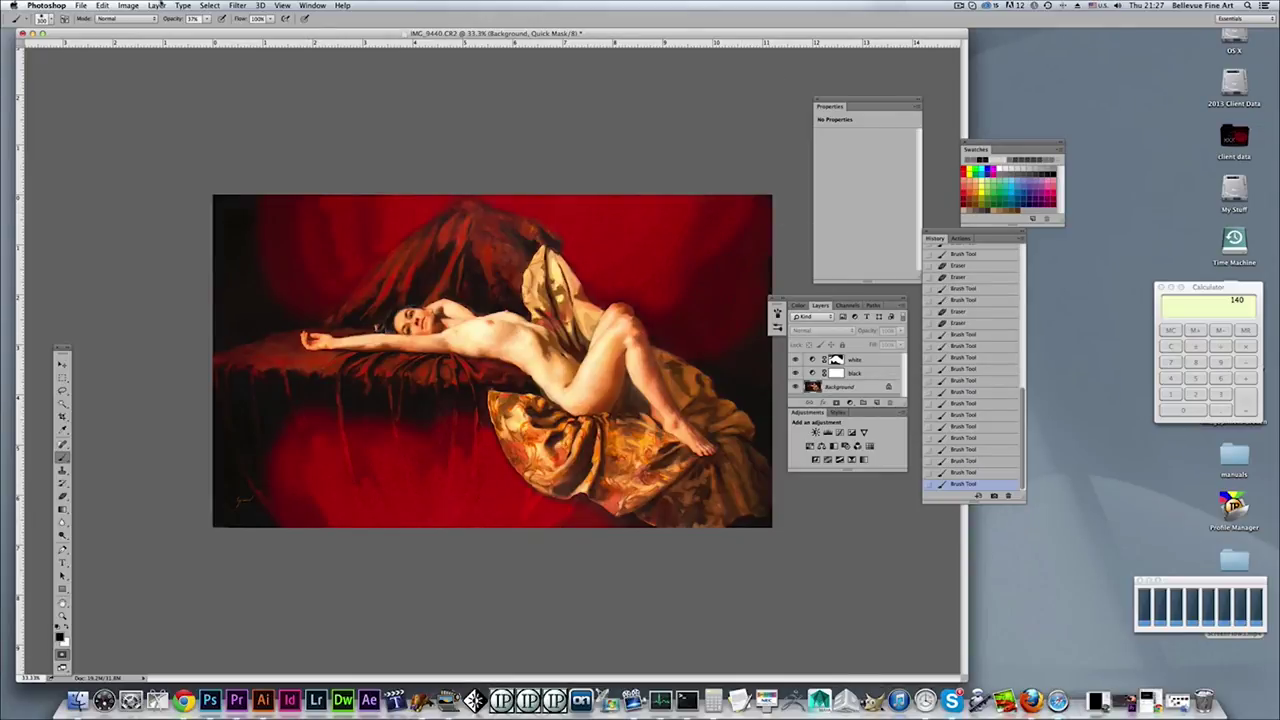
left_click(210, 19)
left_click_drag(207, 31, 199, 31)
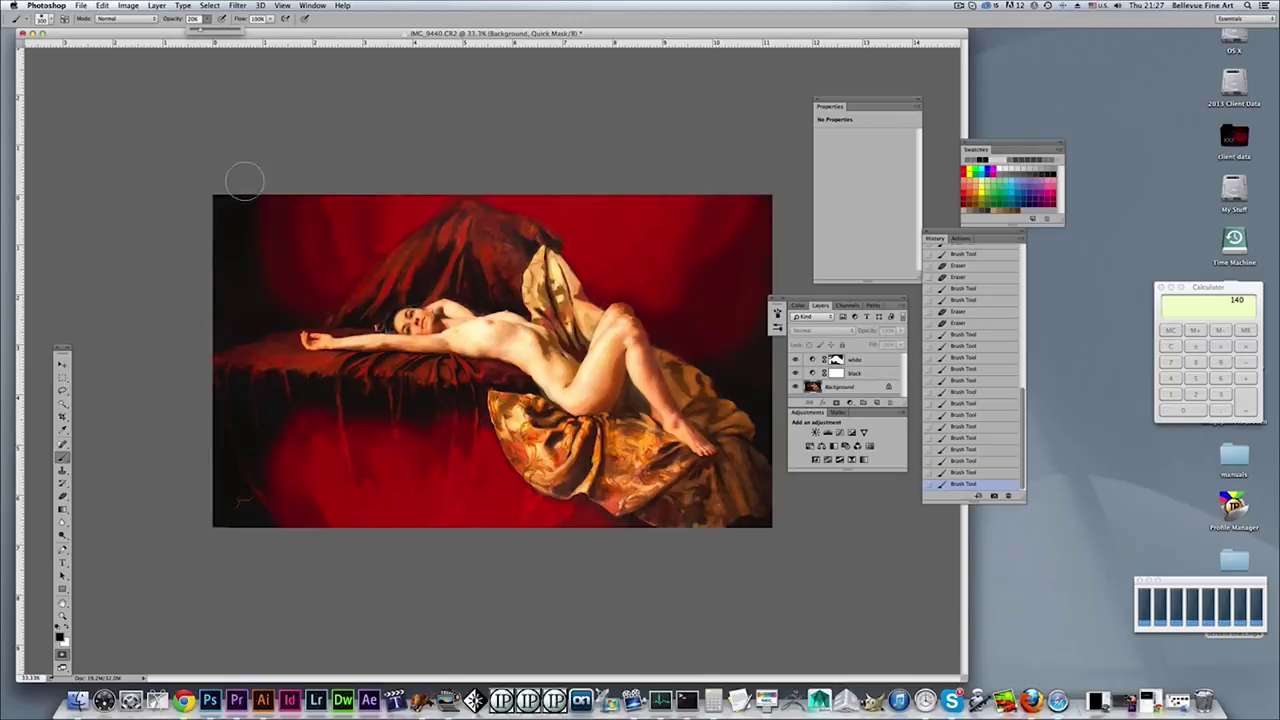
left_click(245, 238)
Softly mask the drapery below the couch, the right edge, and the upper-left drapery.
left_click(291, 312)
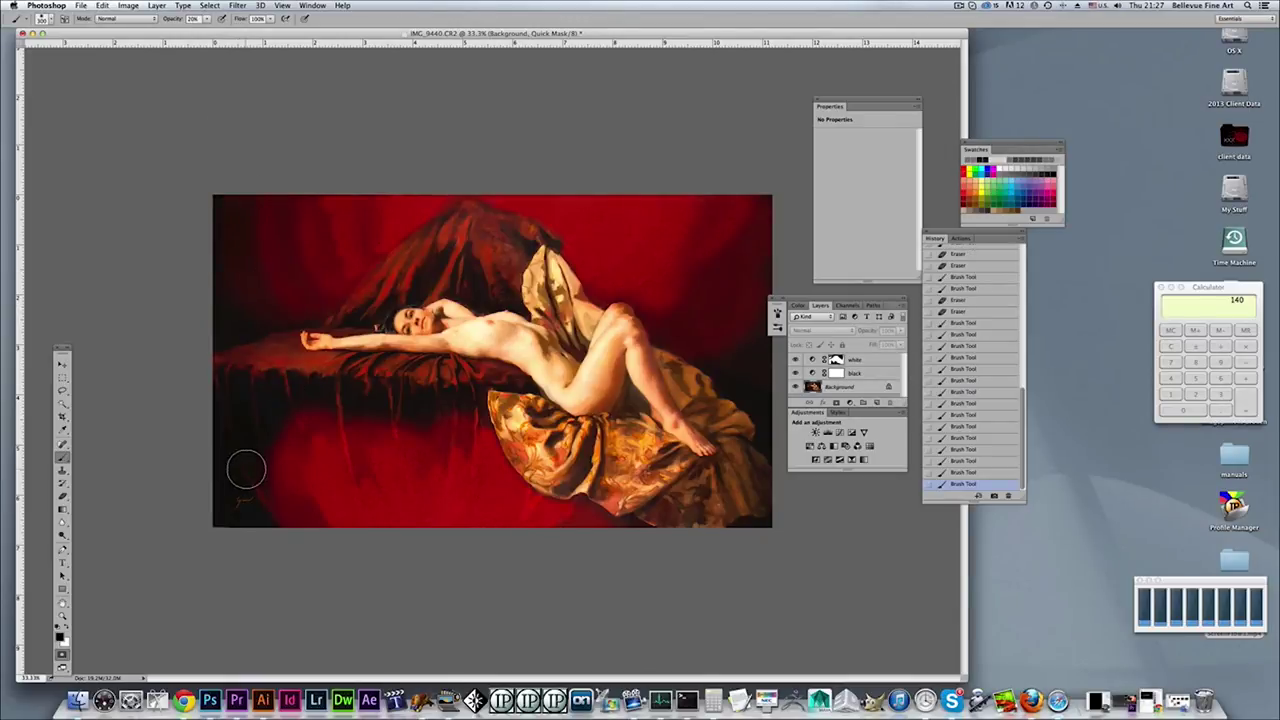
left_click_drag(400, 418, 483, 423)
mouse_move(744, 378)
left_mouse_down()
mouse_move(734, 371)
mouse_move(766, 407)
left_mouse_up()
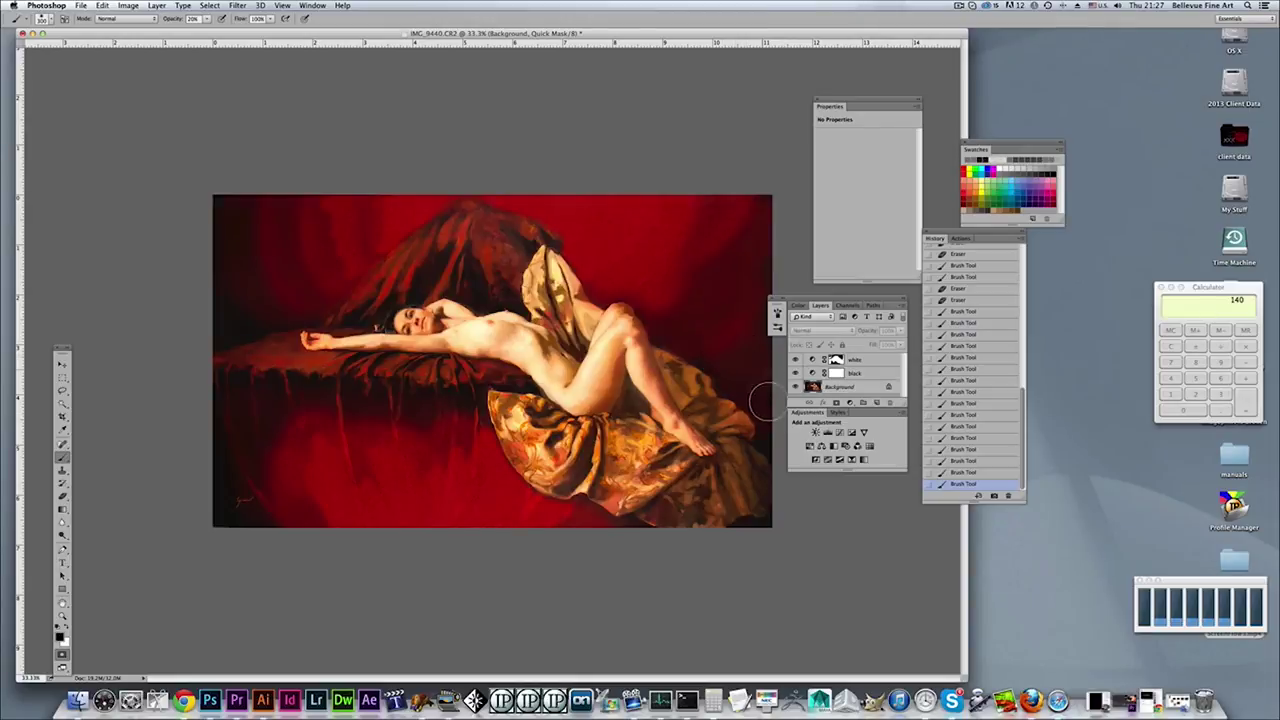
left_click(263, 189)
mouse_move(249, 200)
left_mouse_down()
mouse_move(308, 177)
mouse_move(323, 217)
left_mouse_up()
left_click(371, 230)
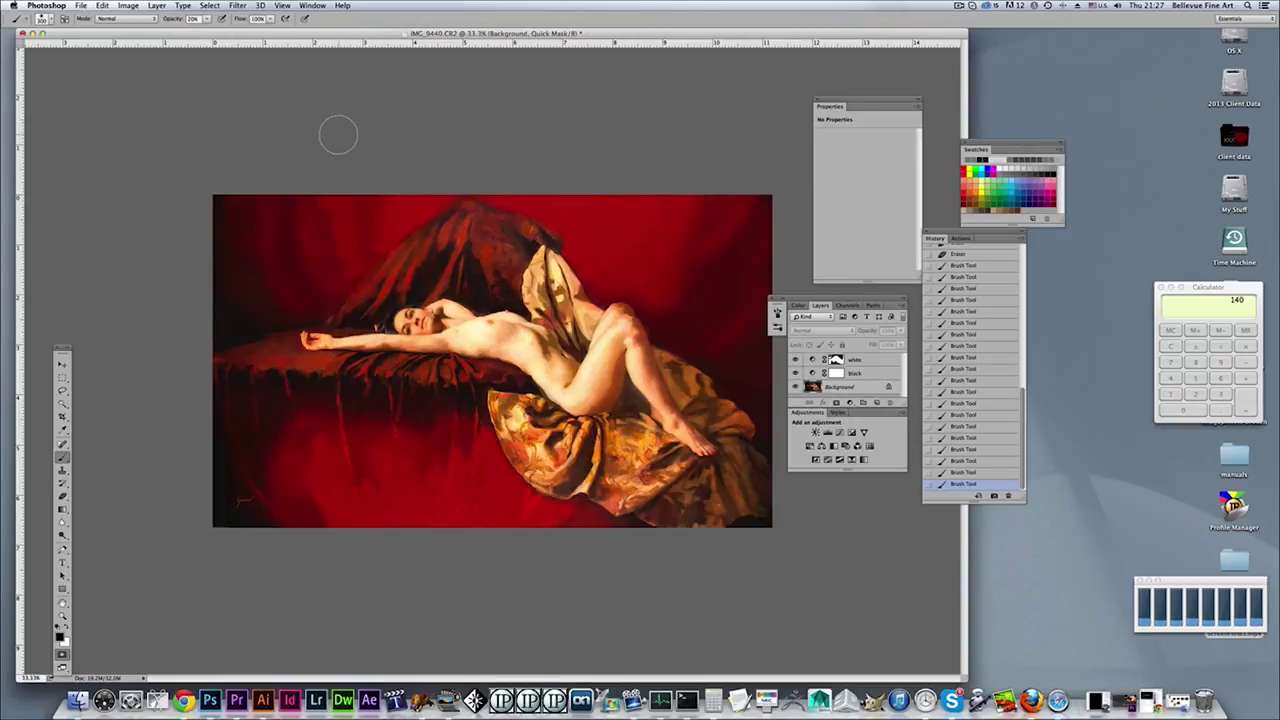
Exit Quick Mask and invert the selection so the dark background is selected.
key("q")
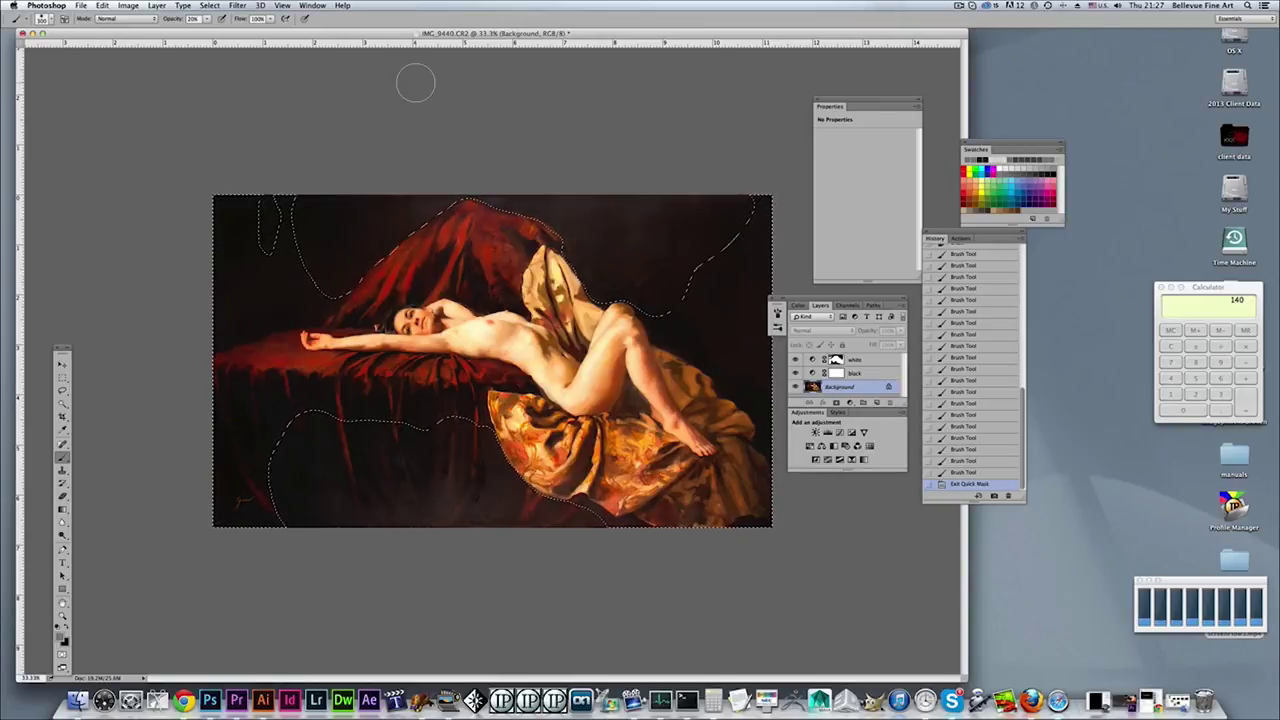
key("super+shift+i")
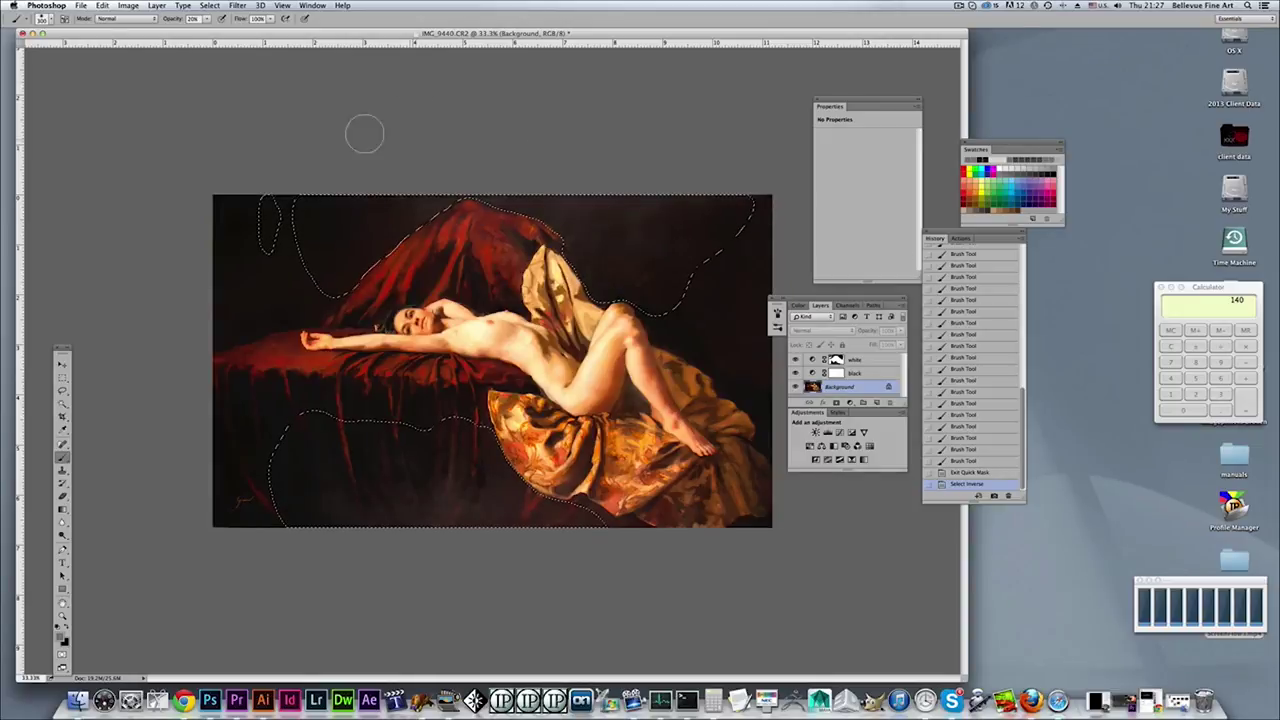
left_click(209, 5)
mouse_move(342, 5)
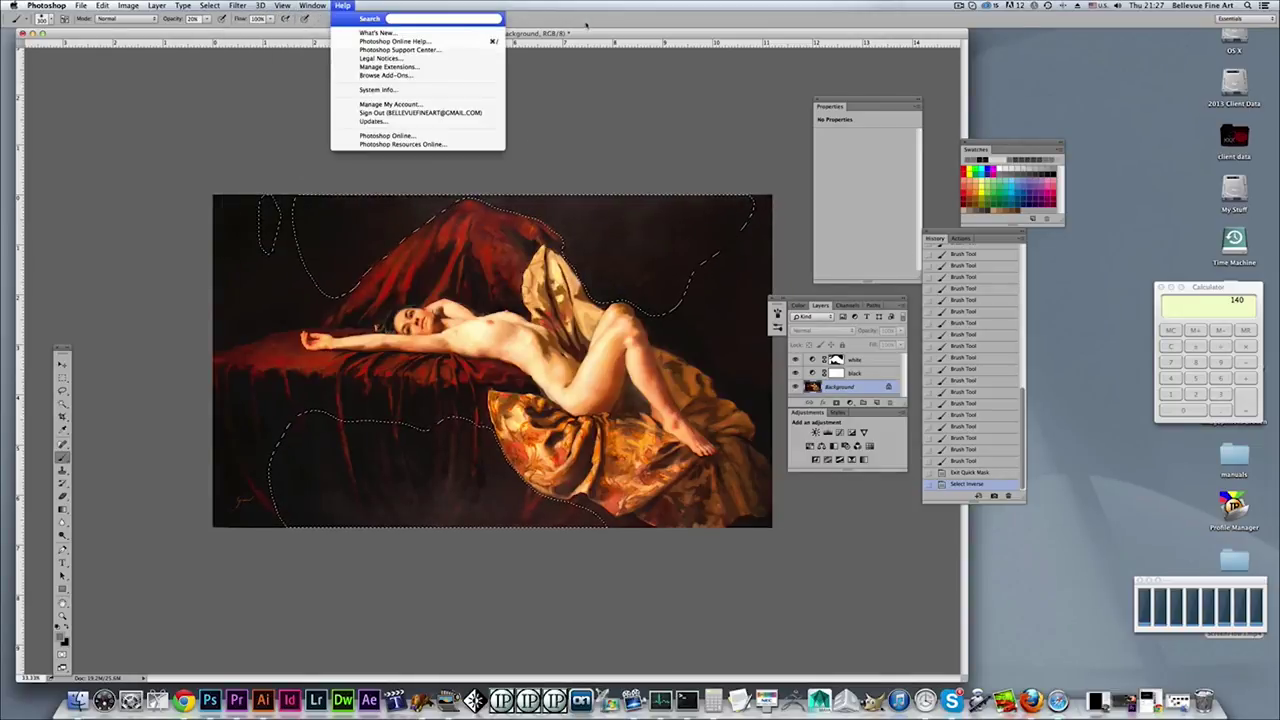
left_click(588, 24)
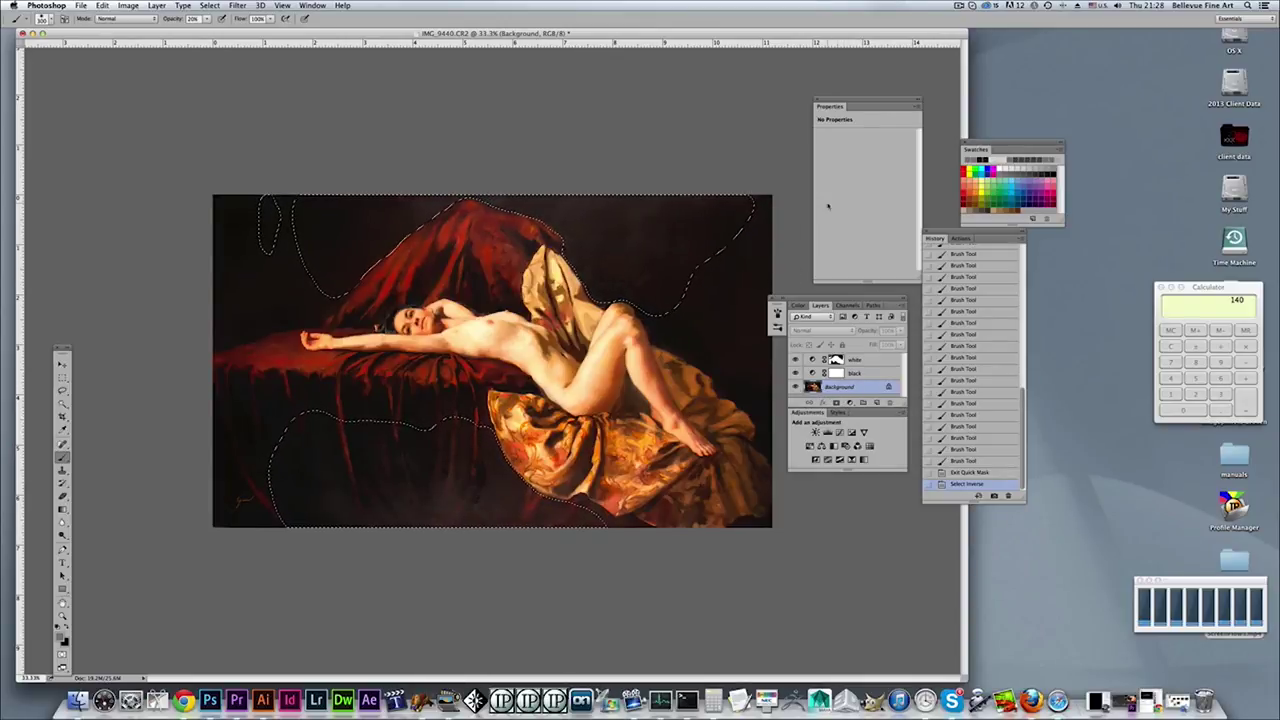
Copy the selected background onto a new layer, Layer 1, with Cmd+J.
key("ctrl+j")
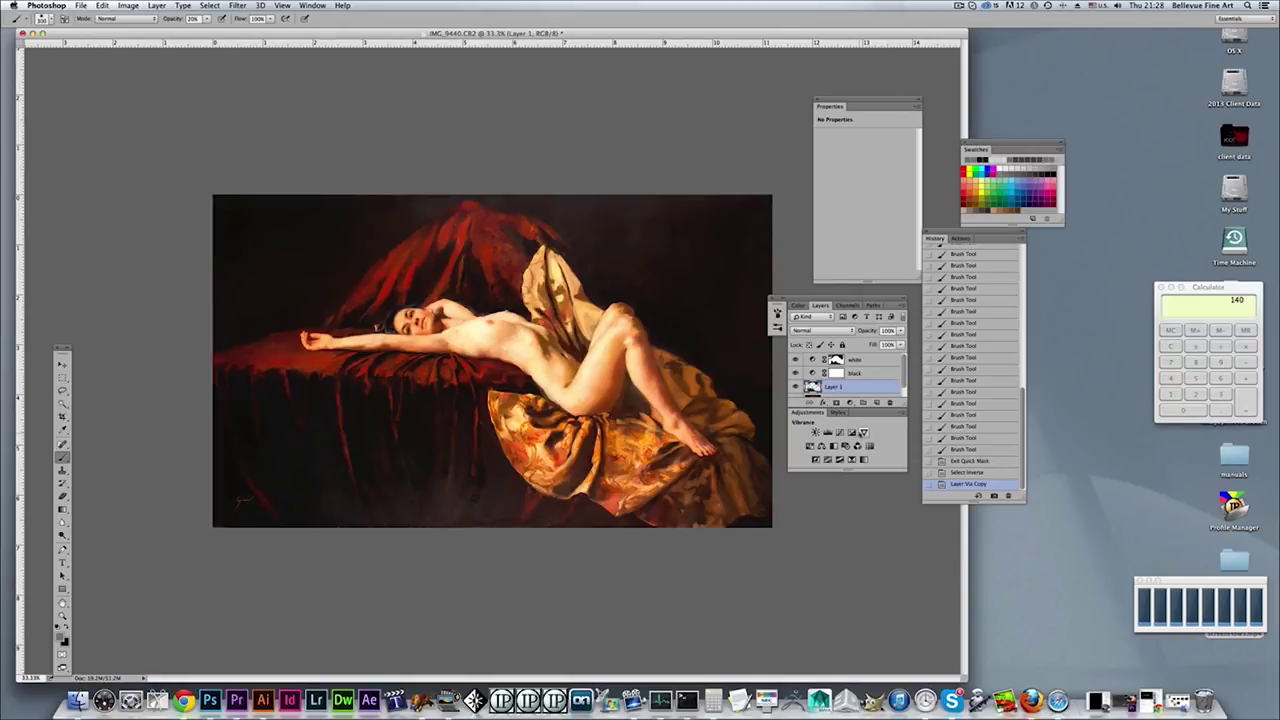
scroll(850, 380, "down", 1)
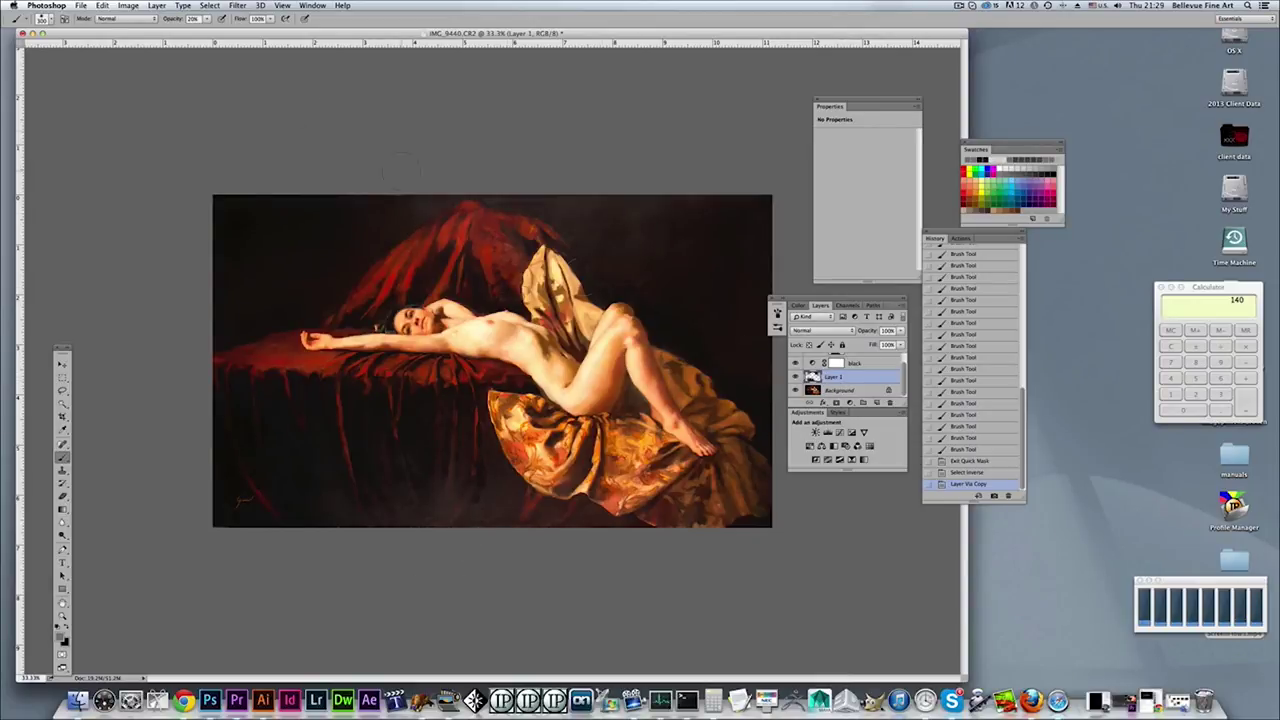
left_click(128, 6)
Apply Levels to Layer 1 with the midtone gamma at 0.85 to darken the background.
mouse_move(134, 36)
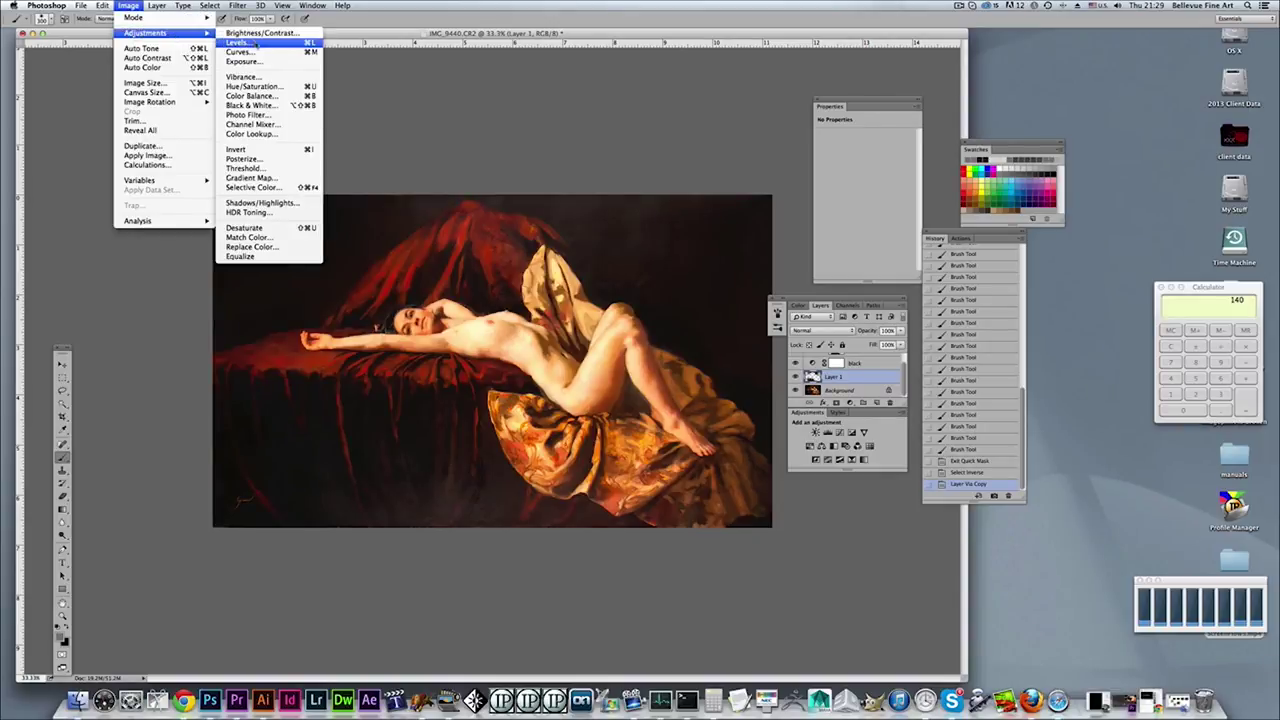
left_click(240, 43)
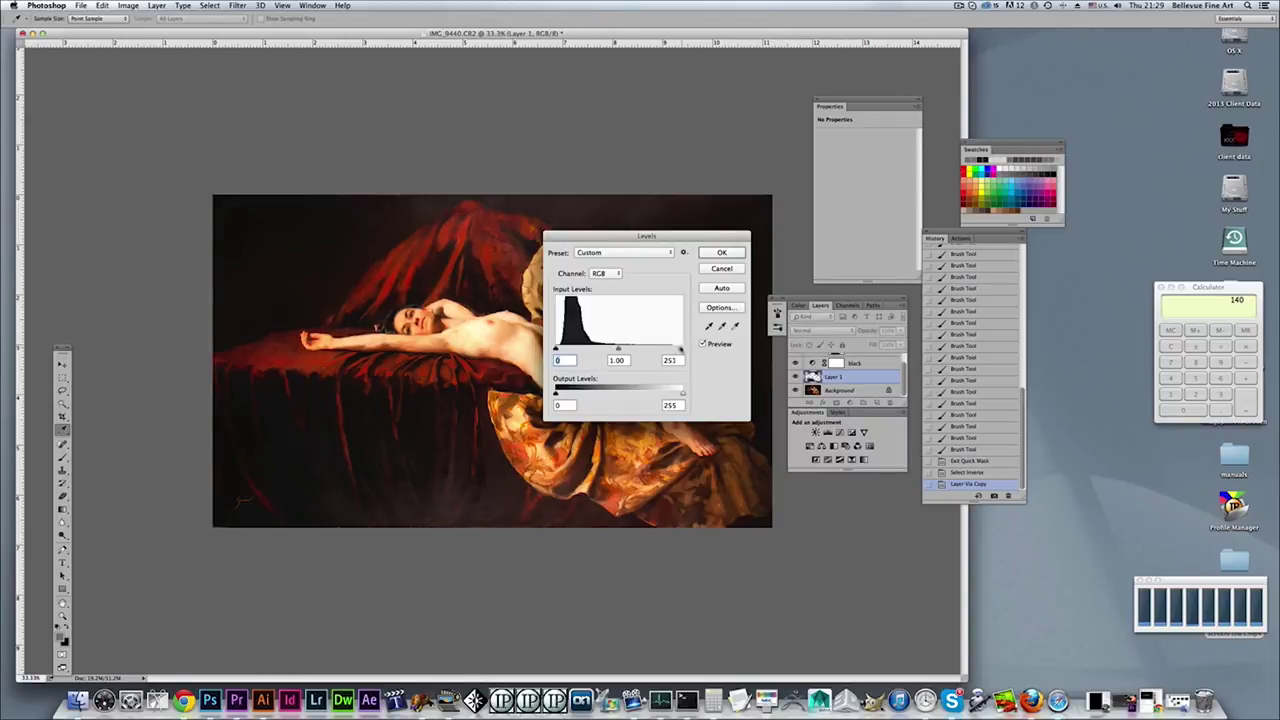
left_click_drag(680, 348, 622, 350)
left_click(624, 351)
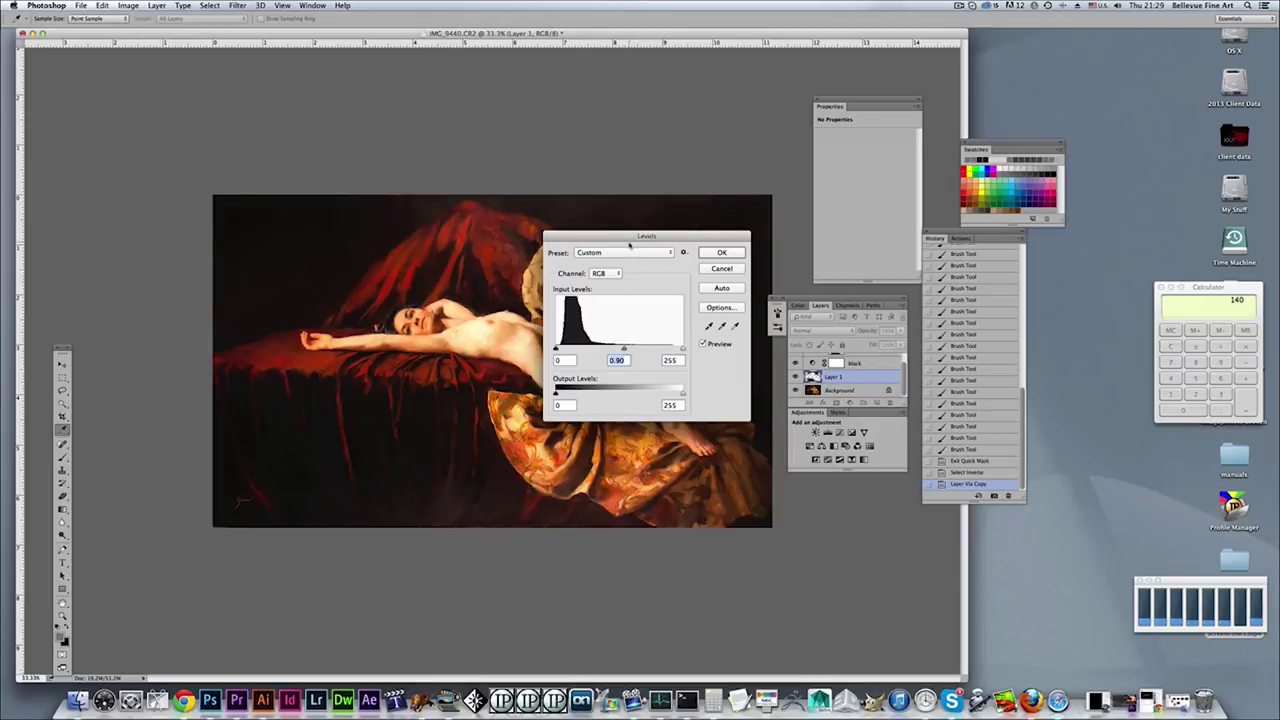
left_click_drag(583, 245, 146, 382)
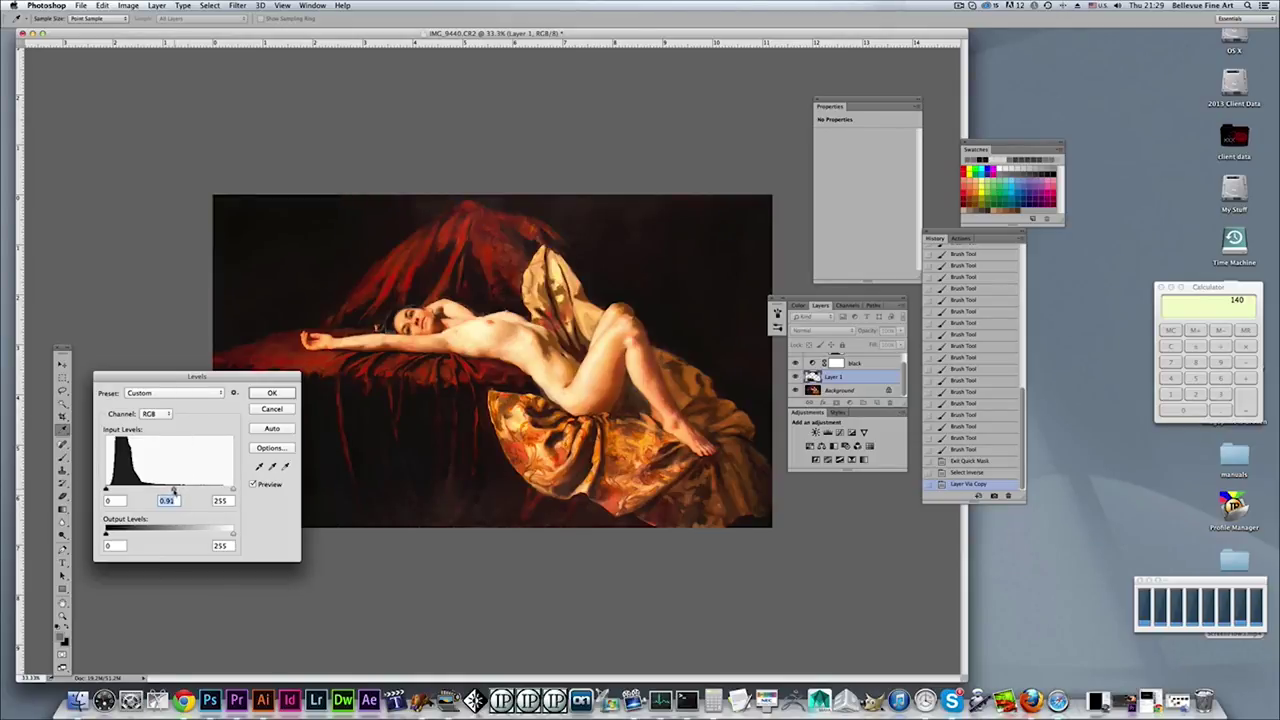
left_click_drag(172, 490, 176, 491)
left_click(271, 394)
key("b")
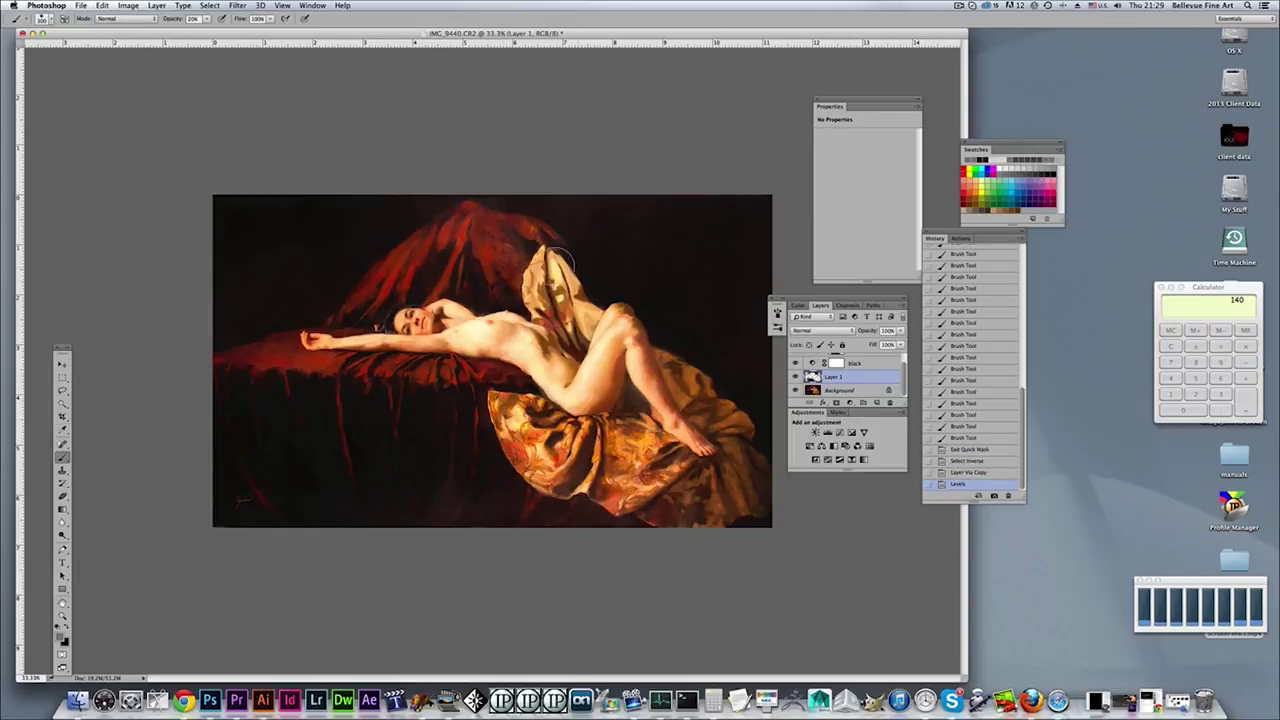